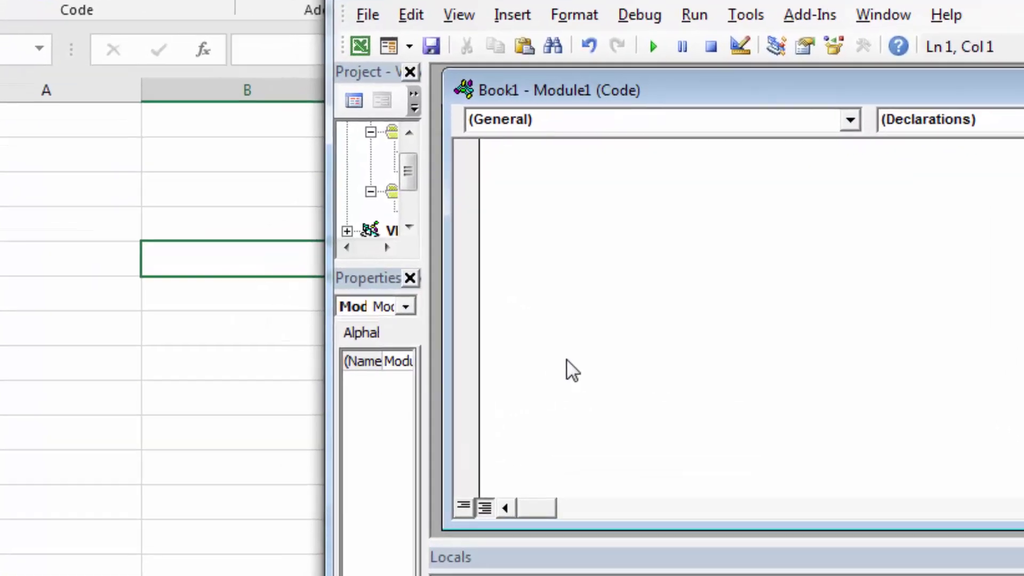
- Create an empty Sub add() procedure in Module1
type("S")
type("ub")
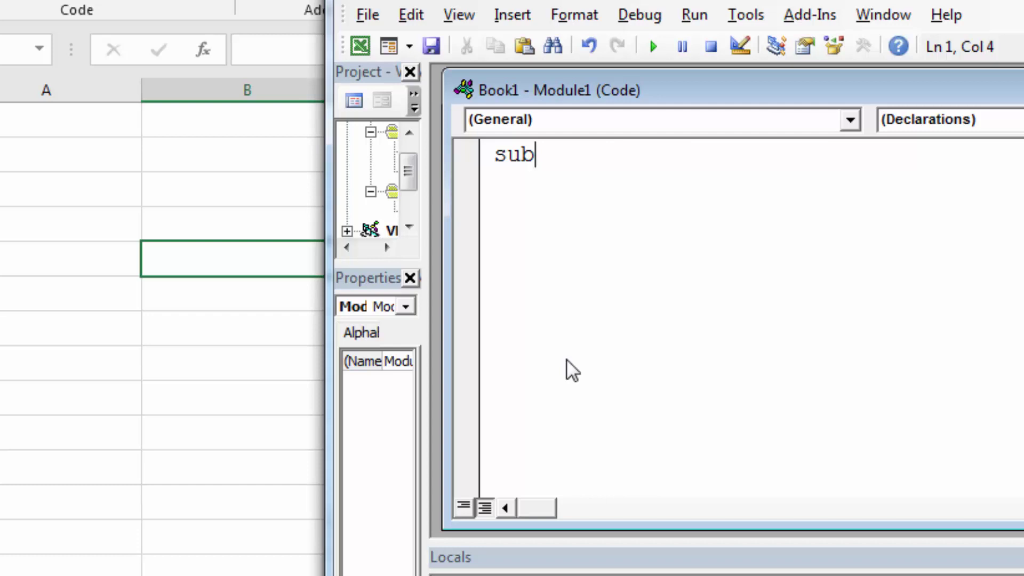
type("add")
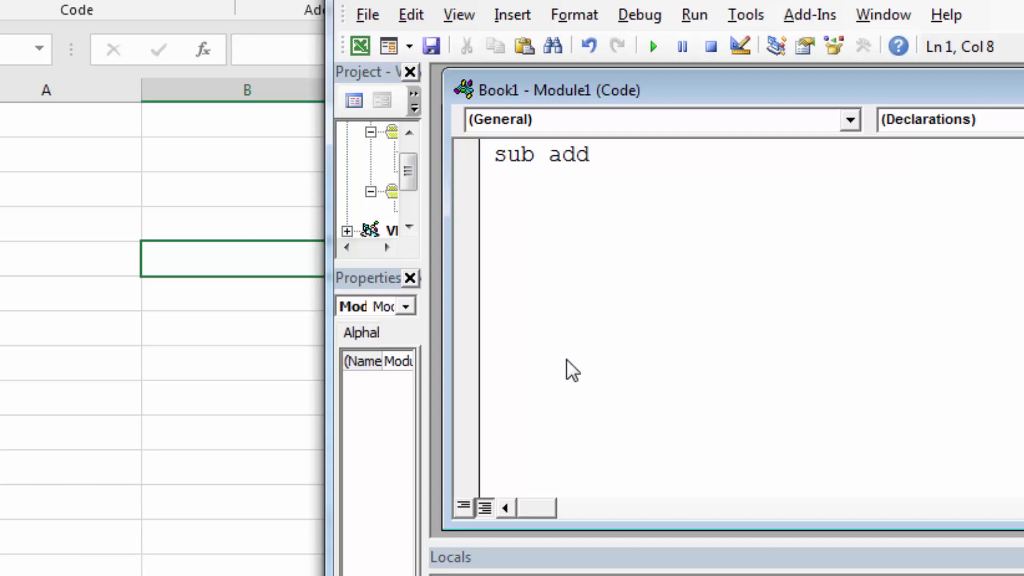
type("()")
key("Return")
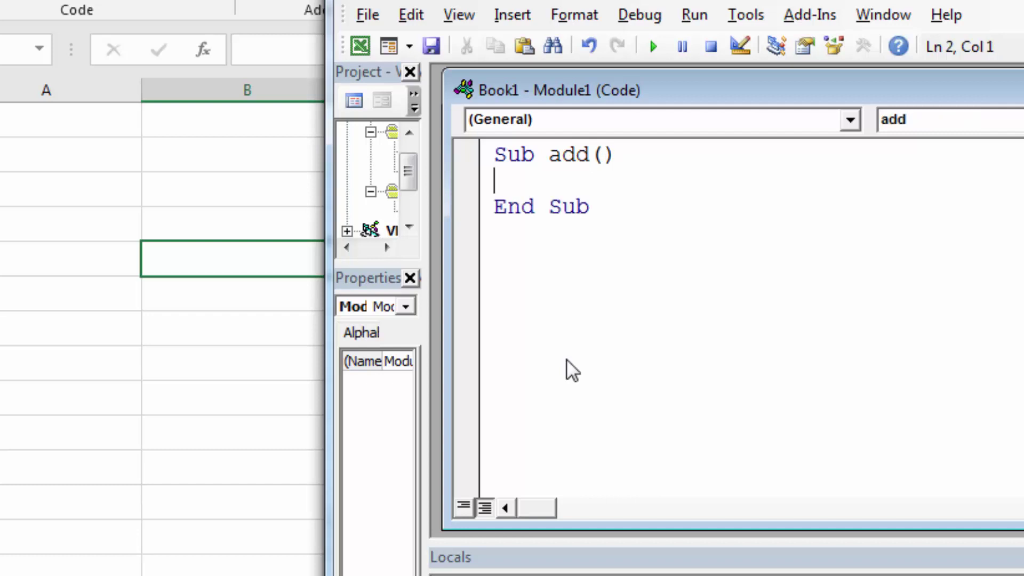
key("Return")
key("Return")
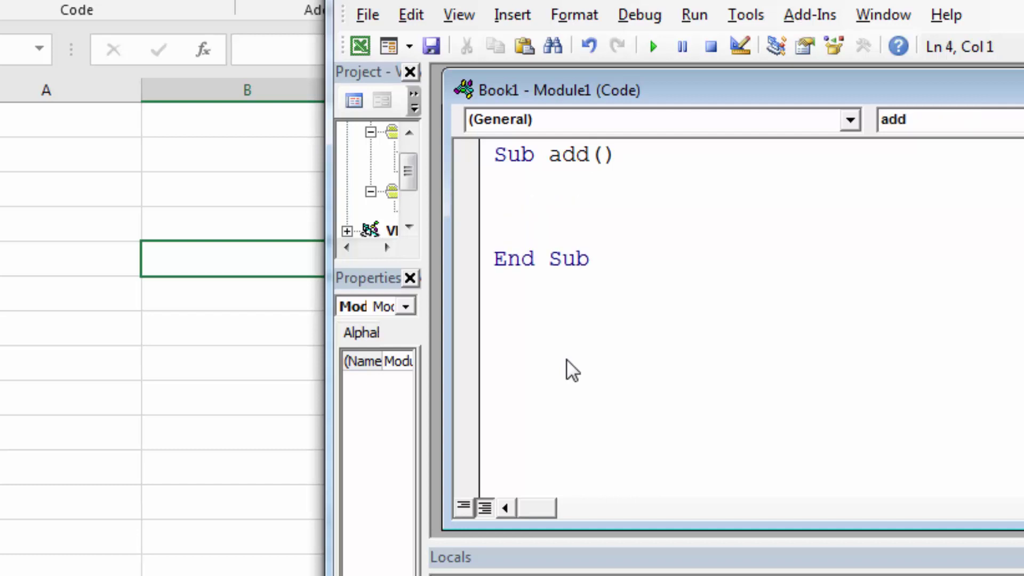
- Set a = 10 in the body and begin a 'Dim a as' declaration above it
type("a")
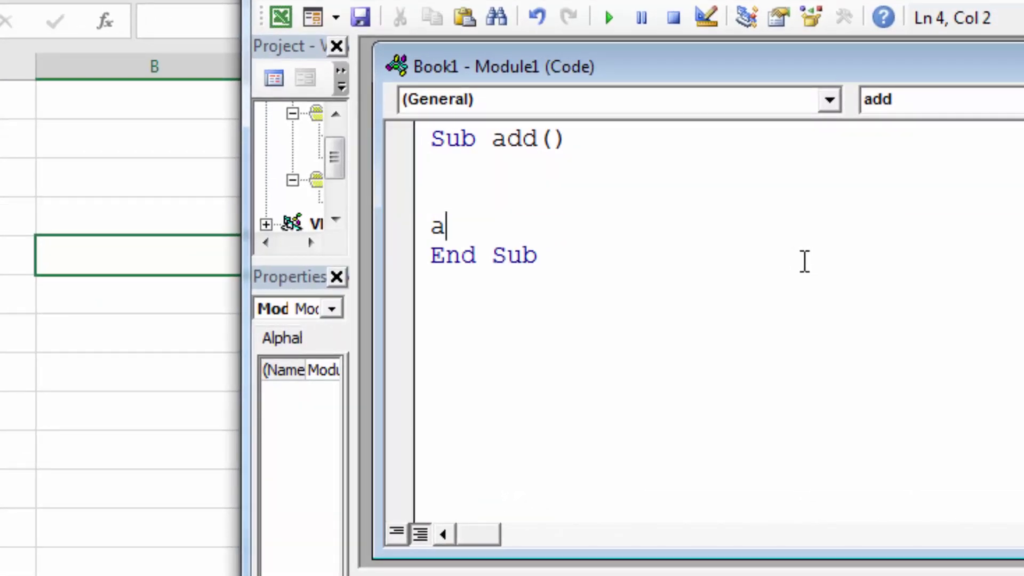
type("=10")
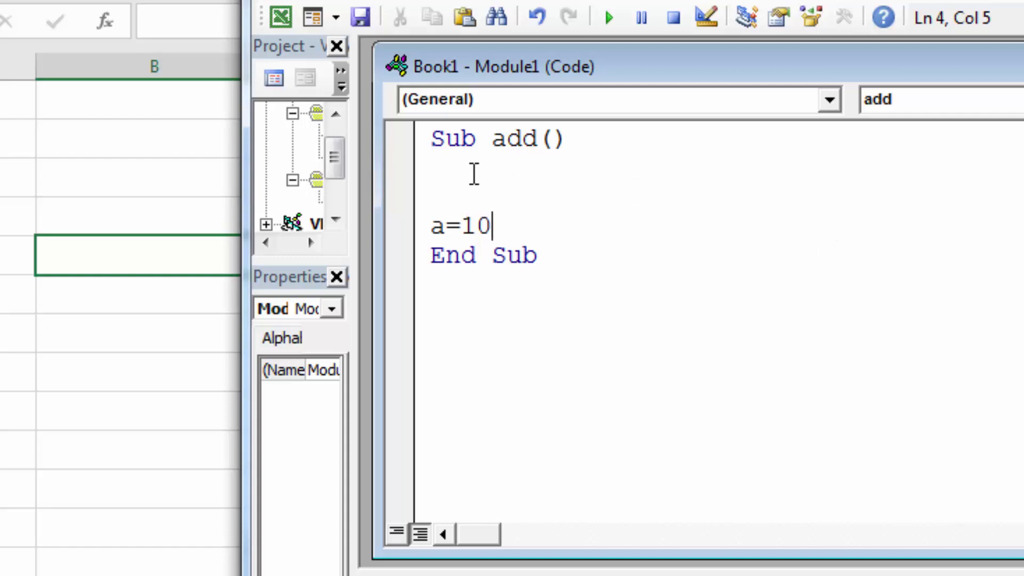
left_click(444, 169)
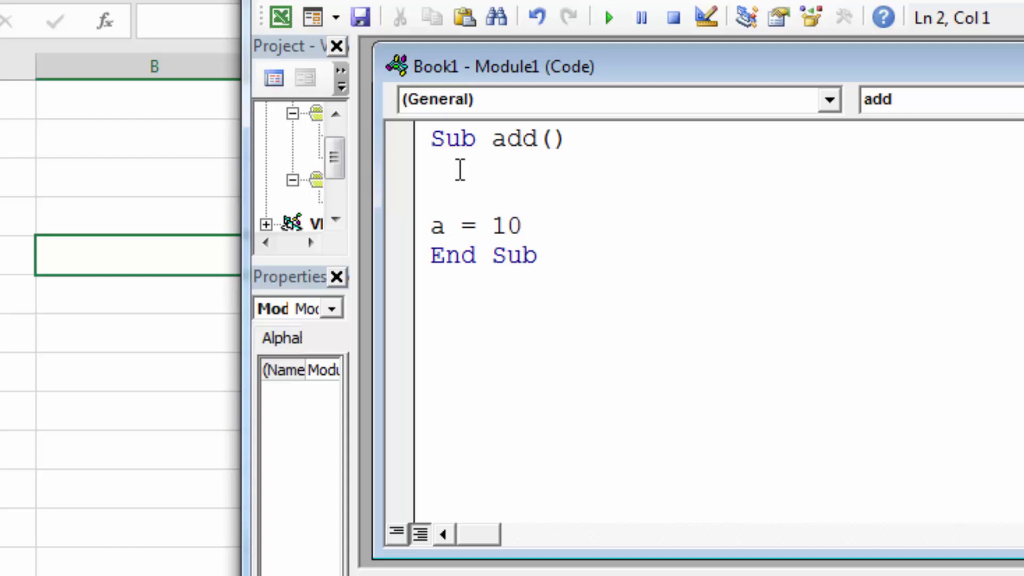
type("Dim")
type(" a")
type(" as")
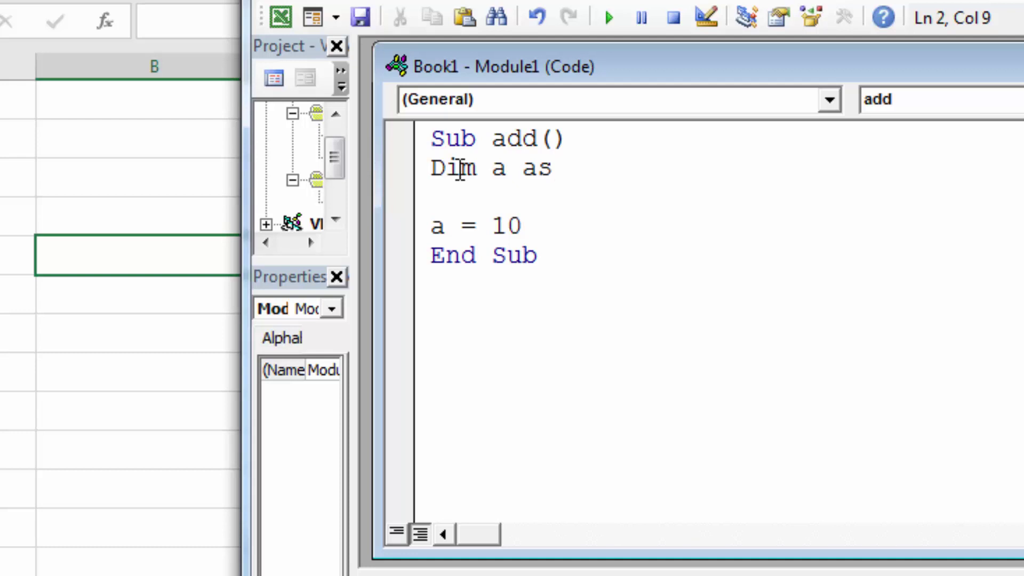
- Complete the first declaration as Dim a As Integer
type(" i")
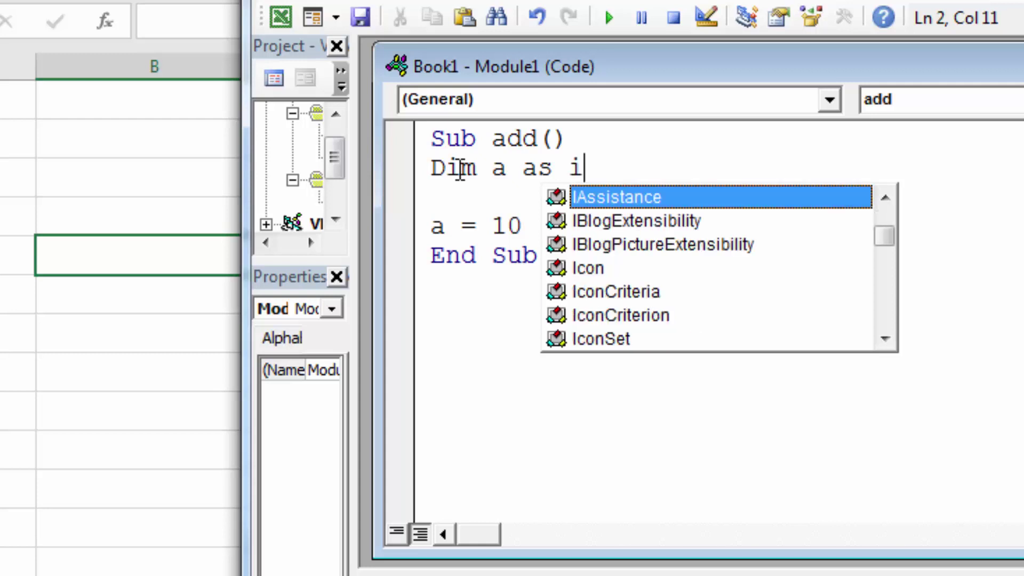
type("nter")
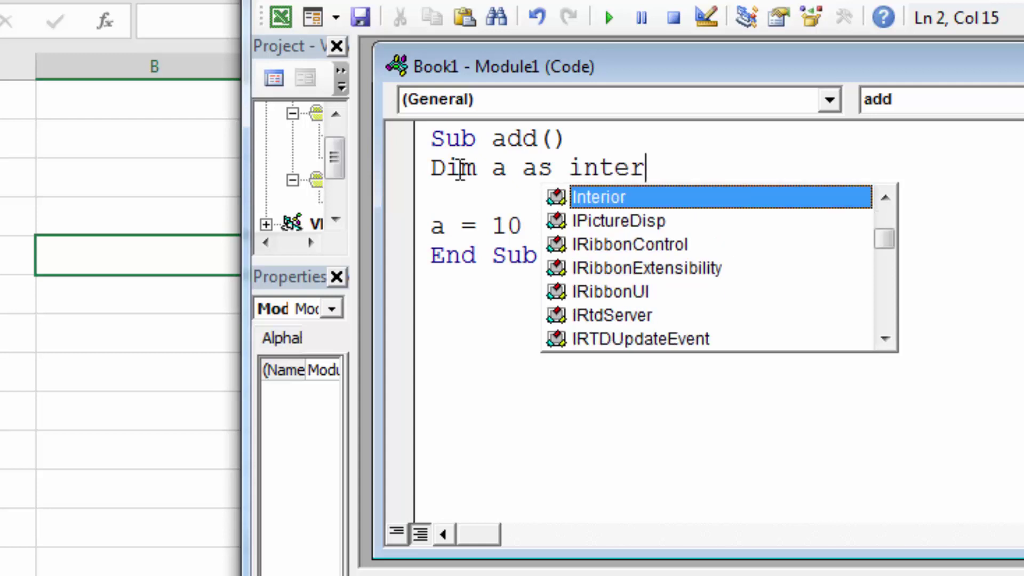
key("BackSpace")
type("ger")
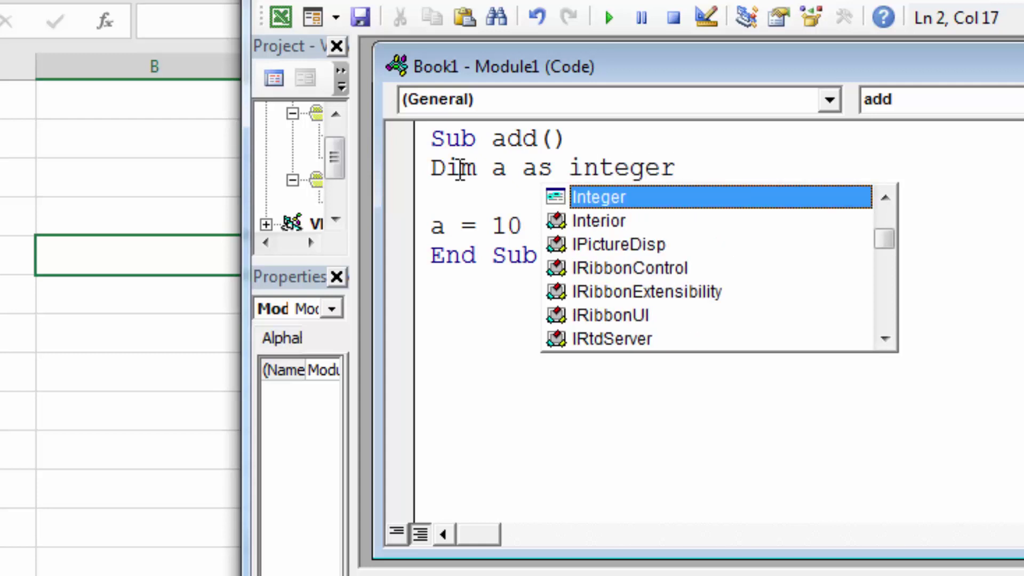
key("Return")
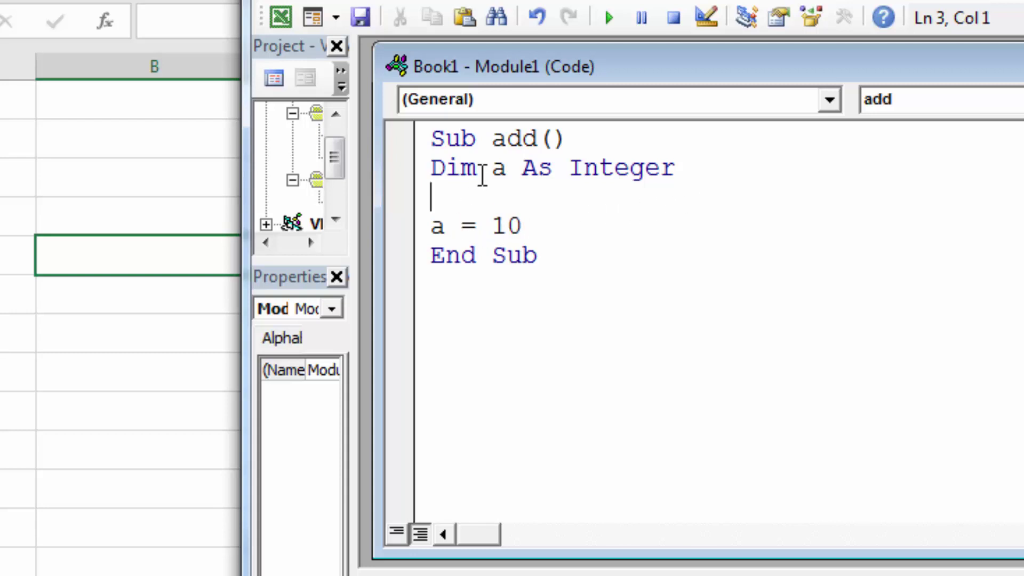
- Add the line b = 20 below a = 10
left_click(452, 226)
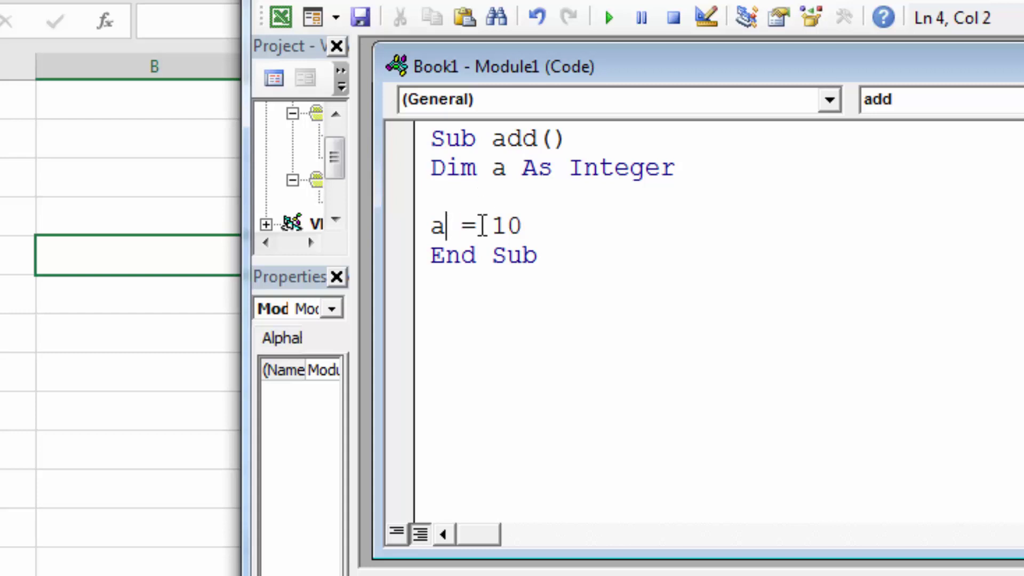
left_click(535, 223)
key("Return")
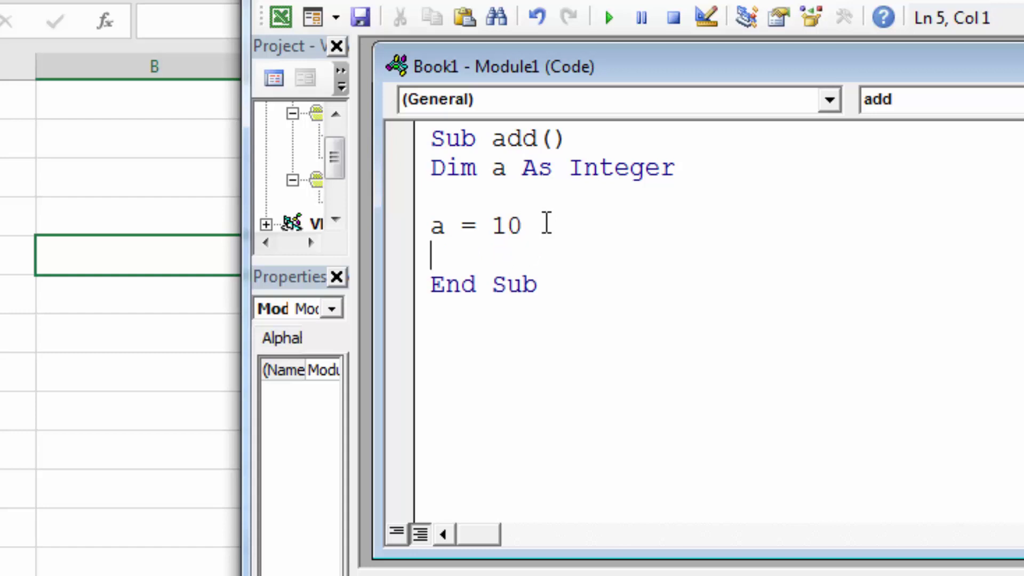
type("b=")
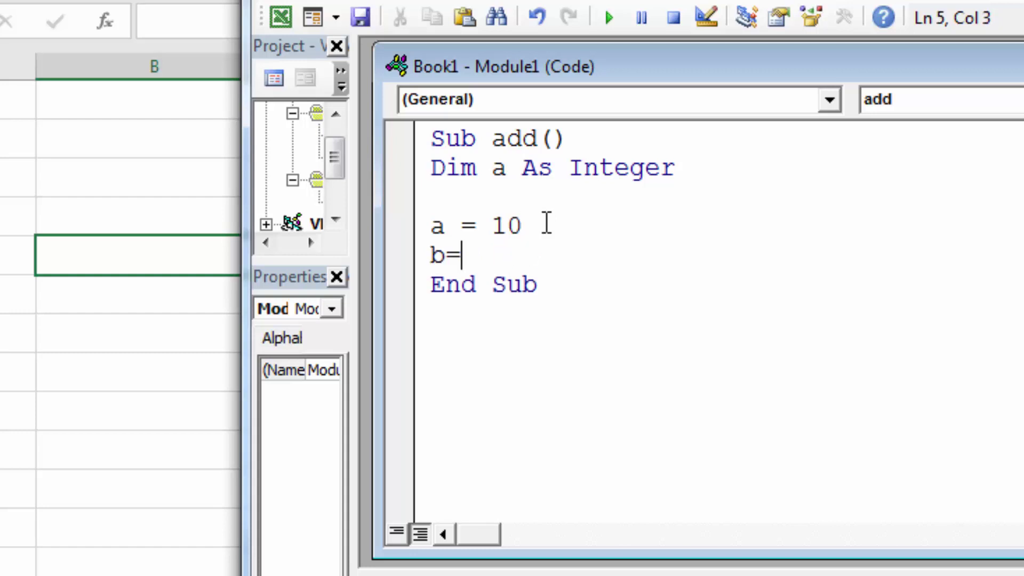
type("20")
key("Return")
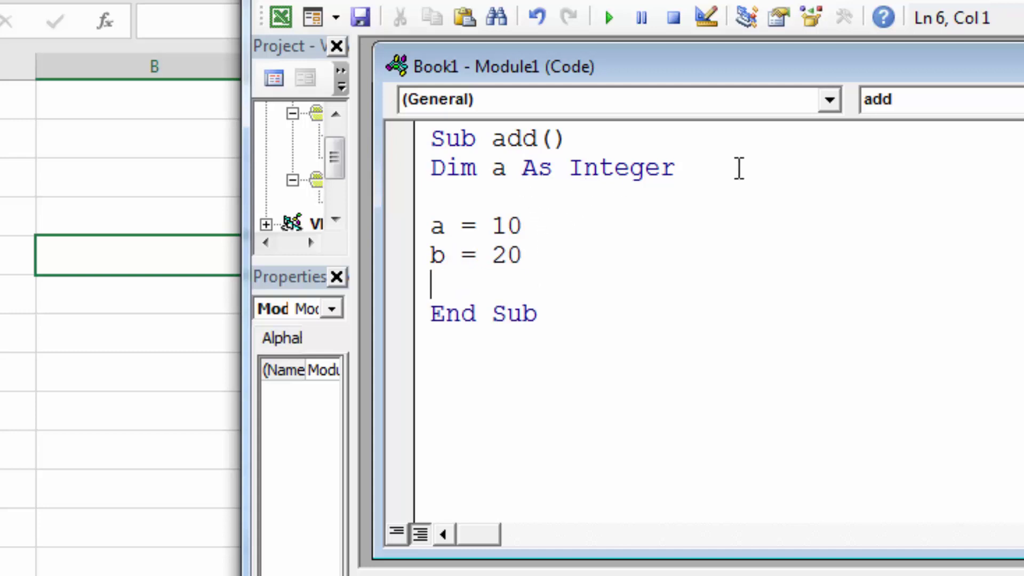
- Declare b As Integer on a new line below Dim a As Integer
left_click(703, 171)
key("Return")
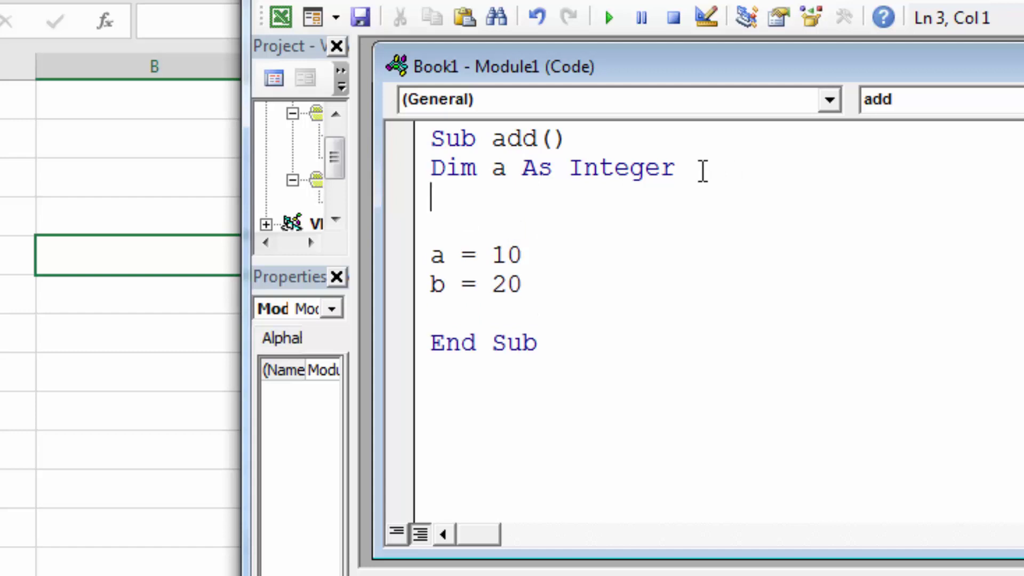
type("Dim")
type("a")
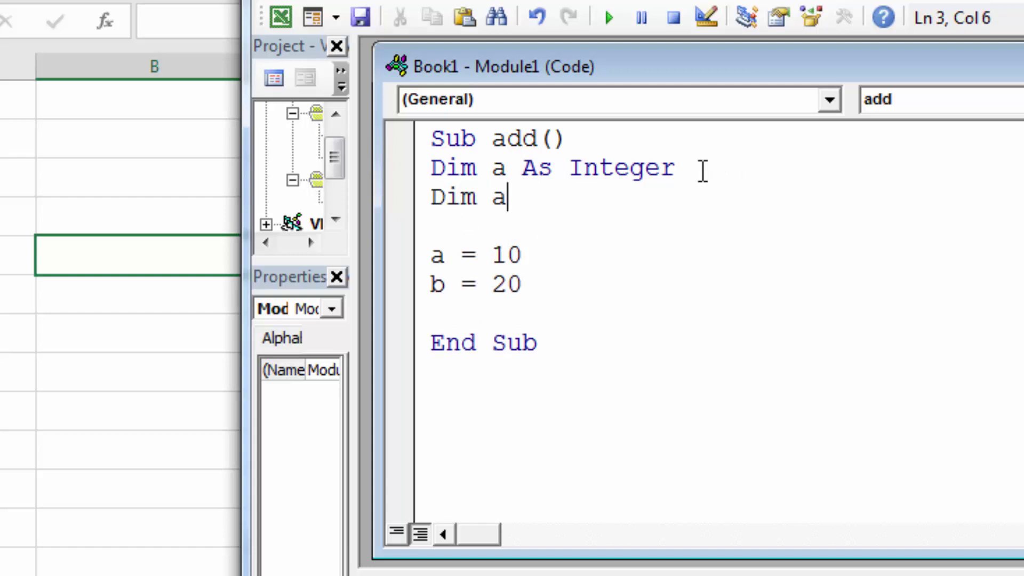
key("BackSpace")
type("b as integer")
key("Return")
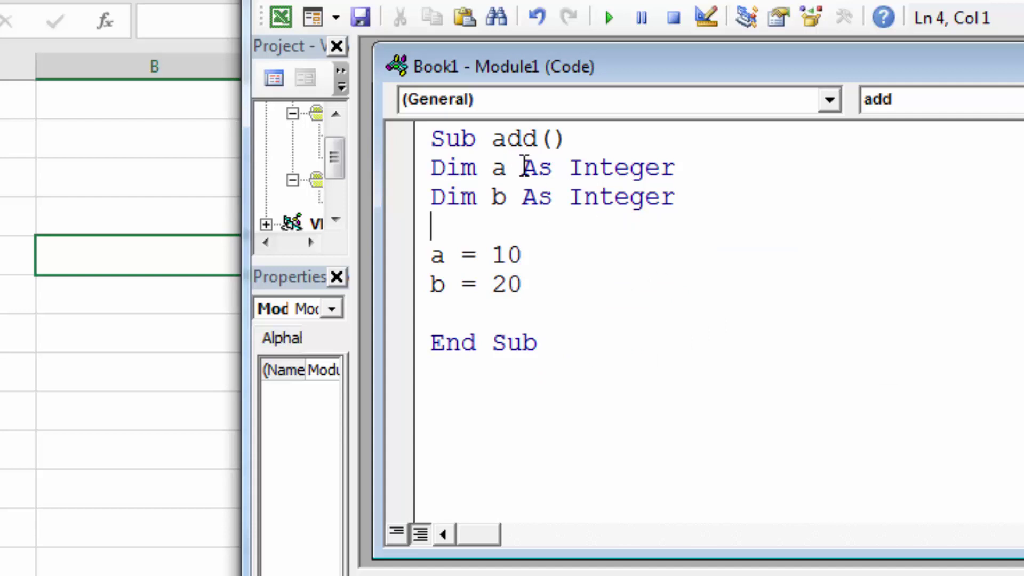
left_click(630, 197)
left_click(615, 169)
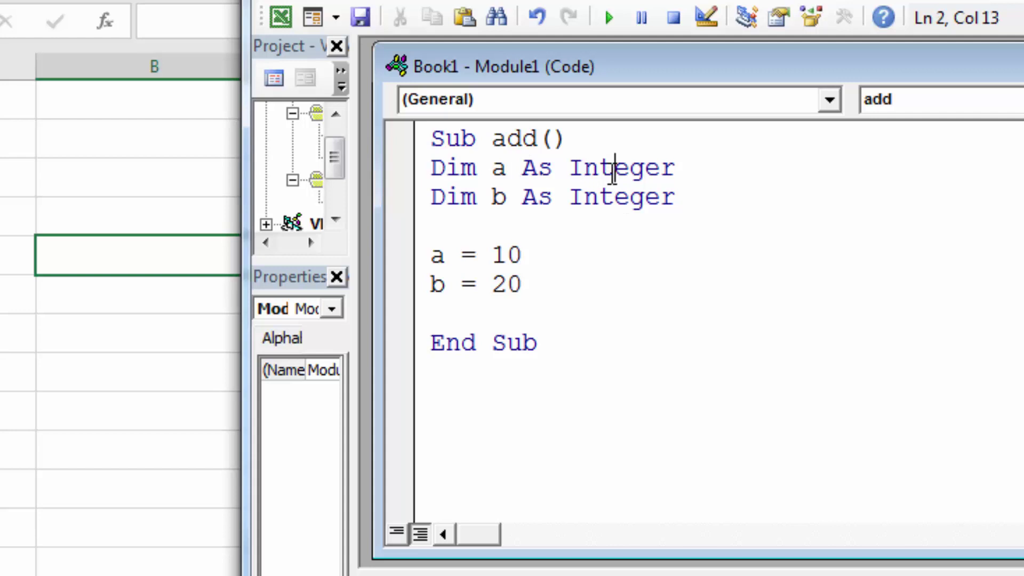
left_click(513, 170)
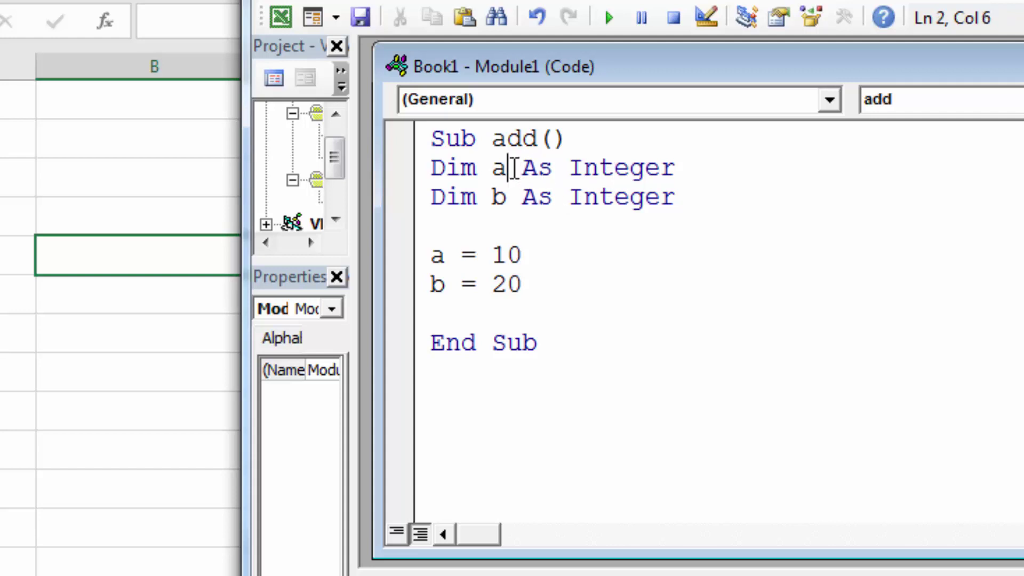
- Merge the declarations into Dim a, b As Integer and delete the separate b line
type(",b")
left_click_drag(688, 204, 429, 205)
key("Delete")
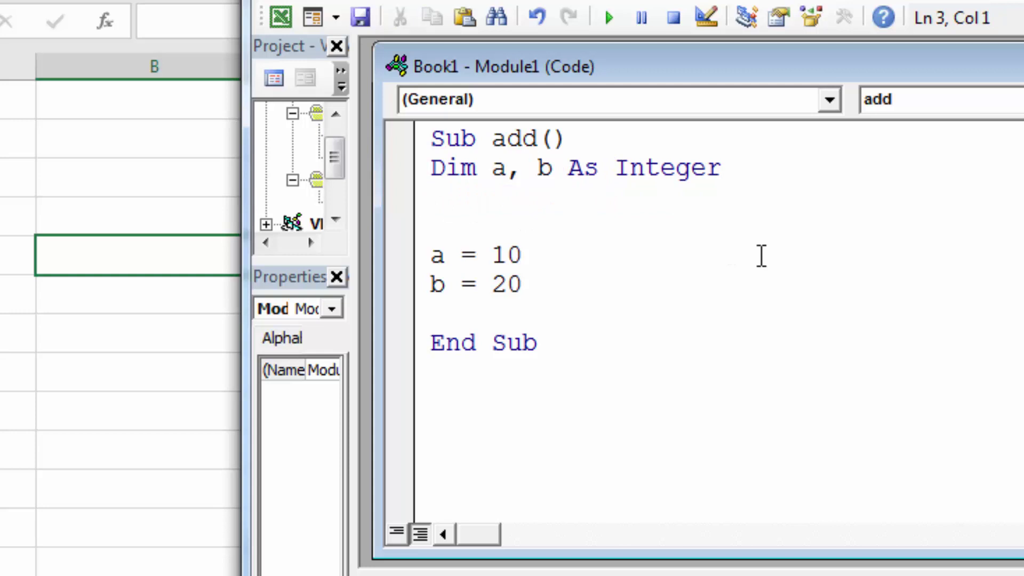
key("Delete")
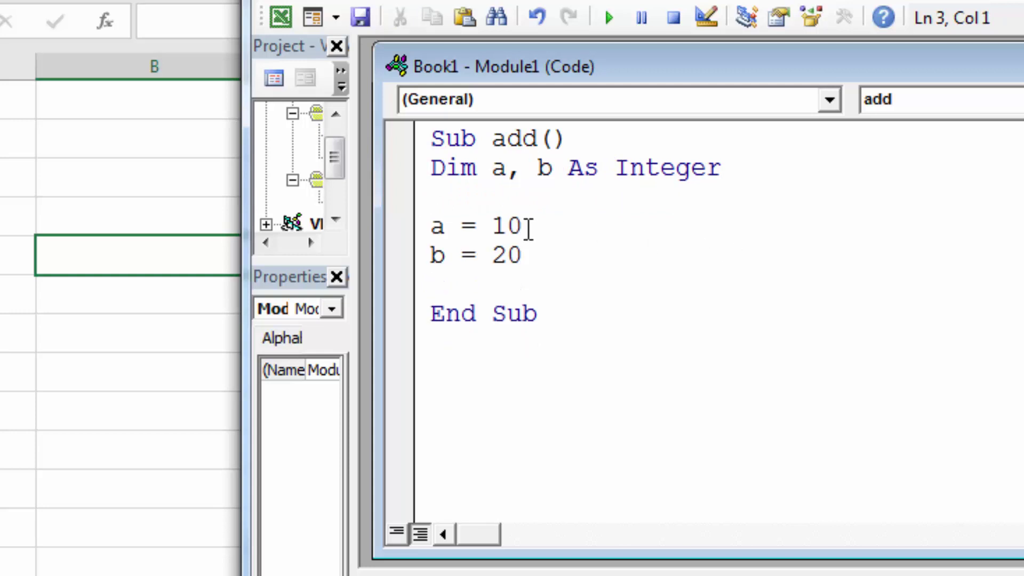
- Add the line c = a + b after b = 20
left_click(542, 246)
key("Return")
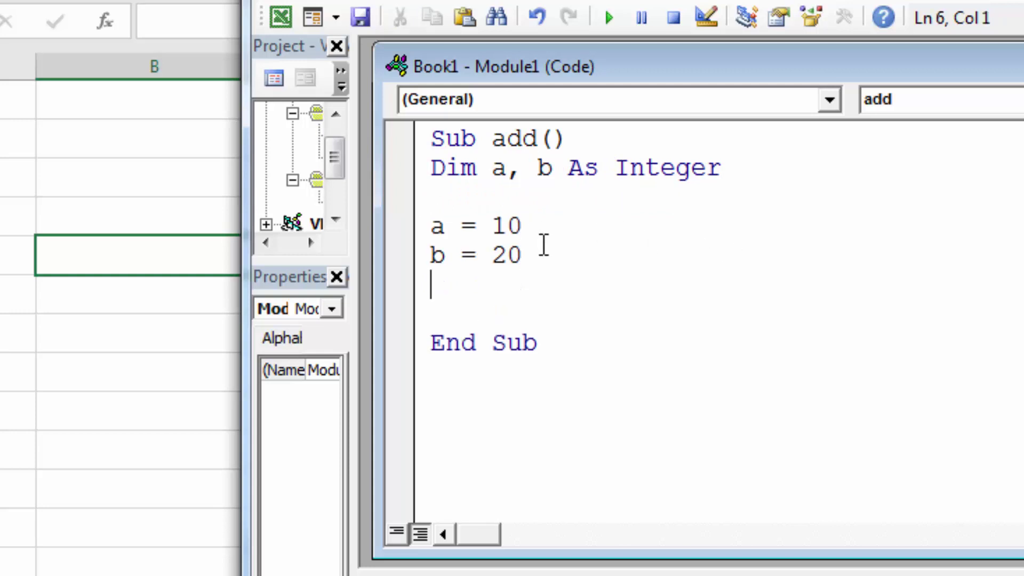
type("c")
type("=")
type("a+b")
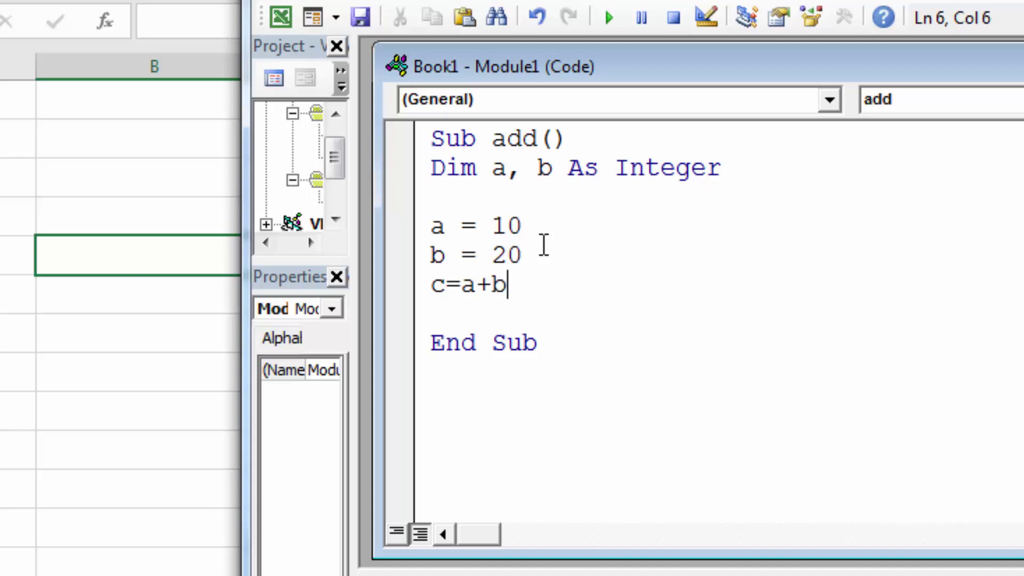
left_click(520, 312)
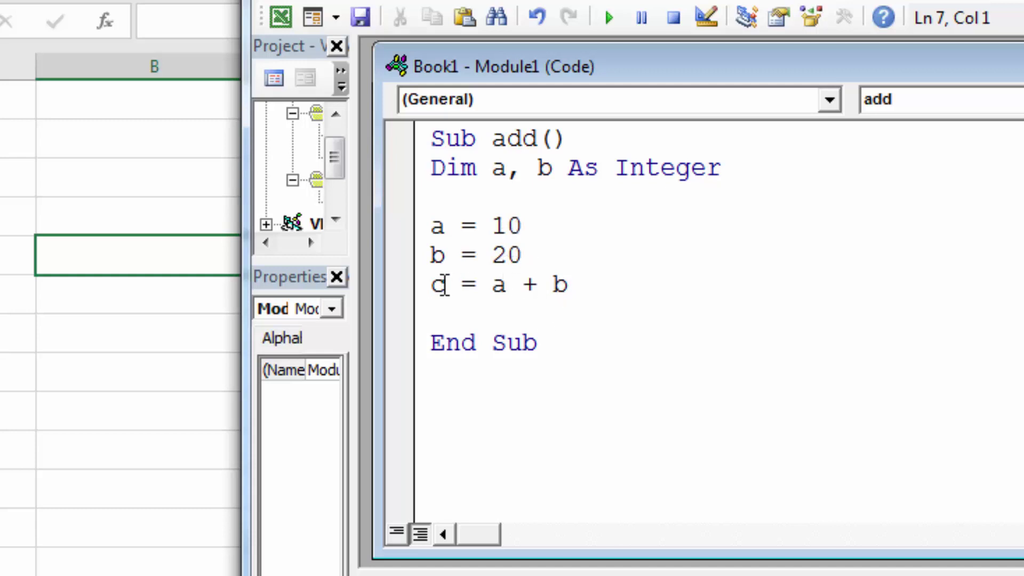
left_click(506, 286)
left_click(557, 285)
left_click(440, 287)
left_click(442, 314)
- Add Range("b3").Value = c so add writes the sum into cell B3
type("range")
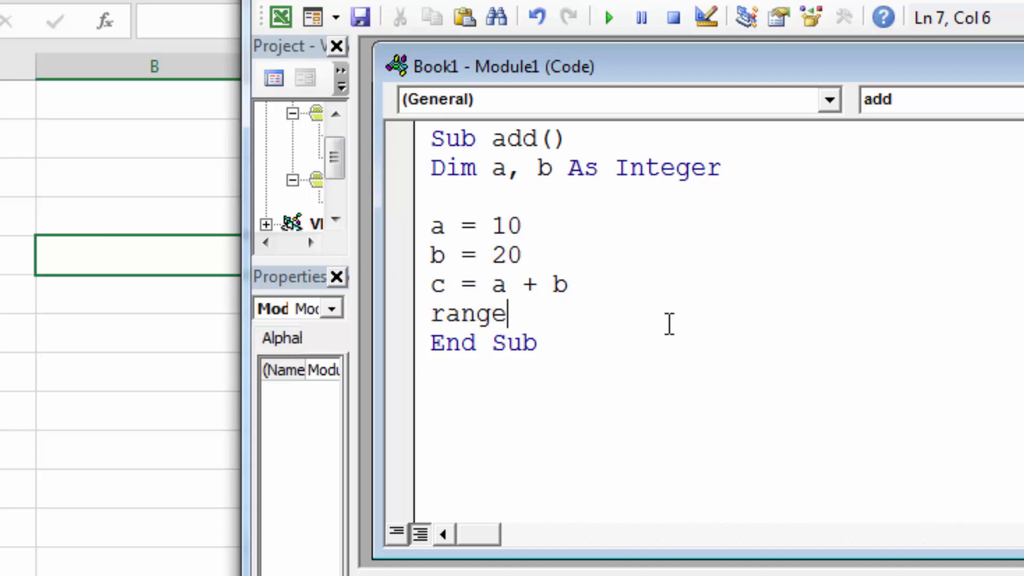
type("(\"")
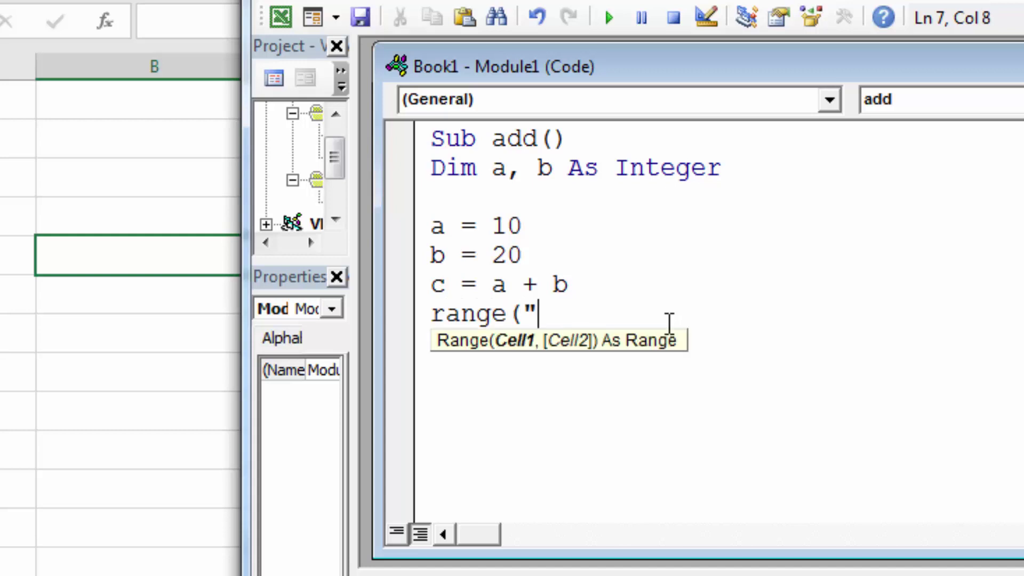
left_click(149, 180)
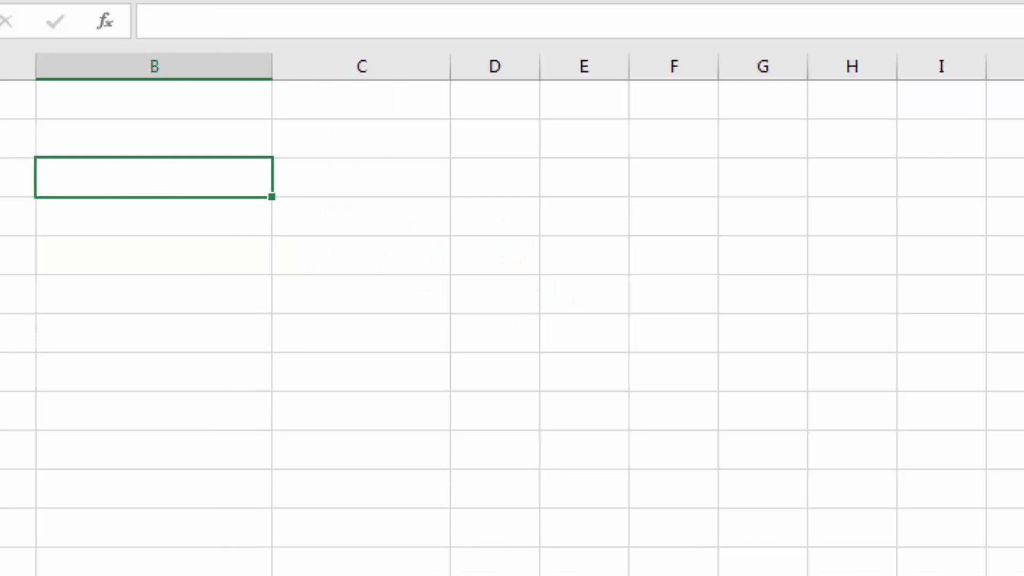
left_click(629, 538)
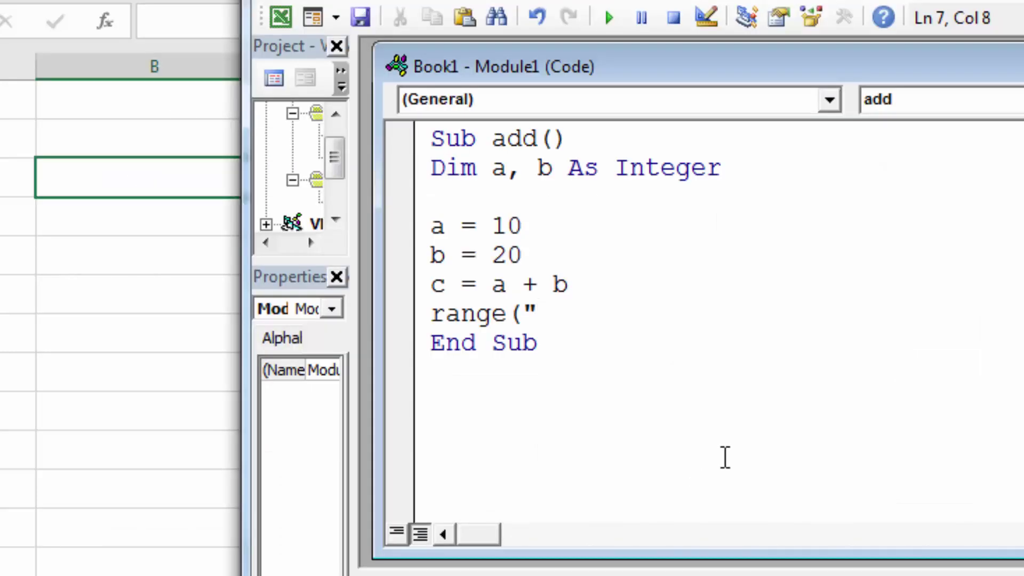
type("b3\").val")
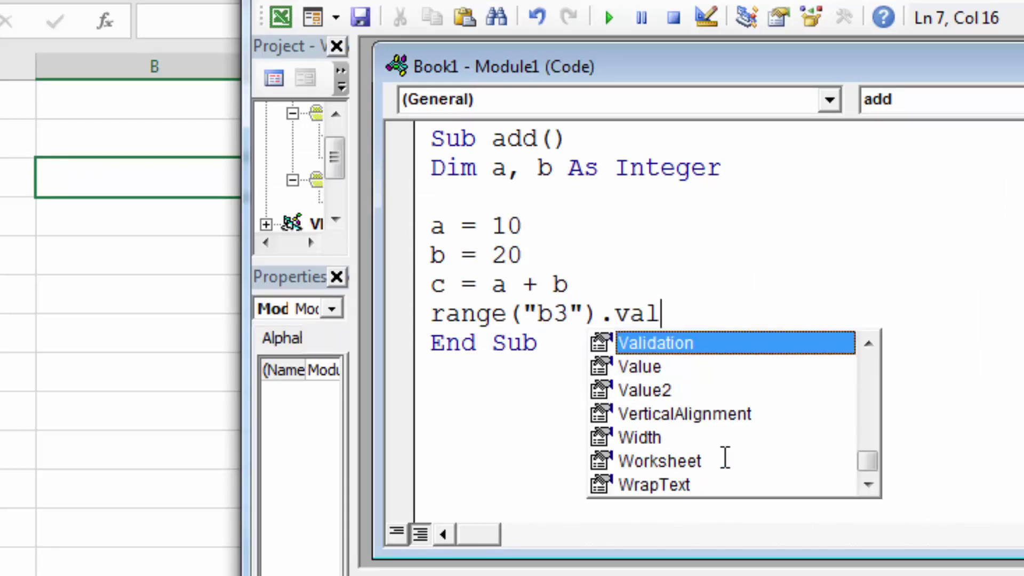
type("ue=")
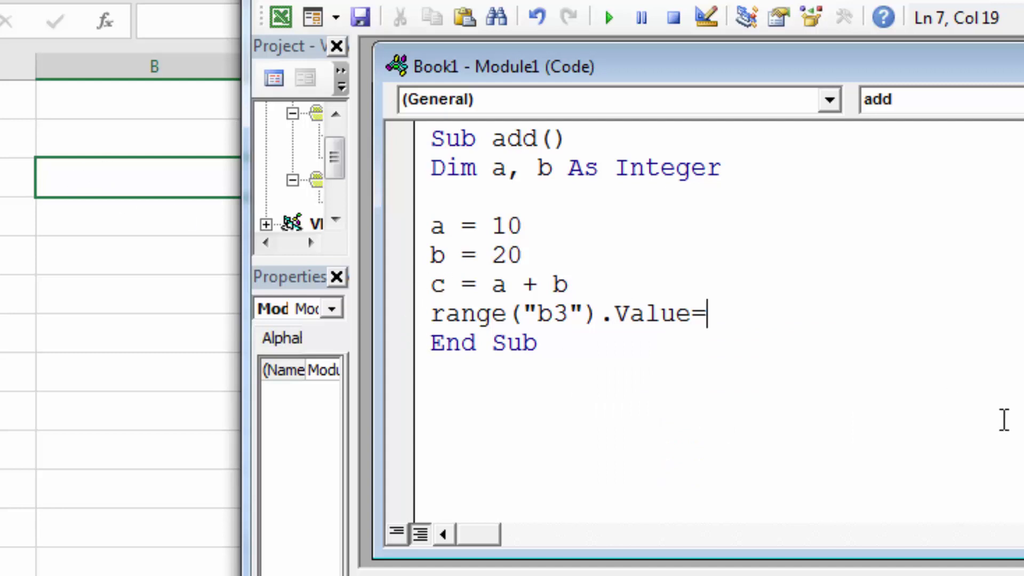
type("c")
left_click(834, 354)
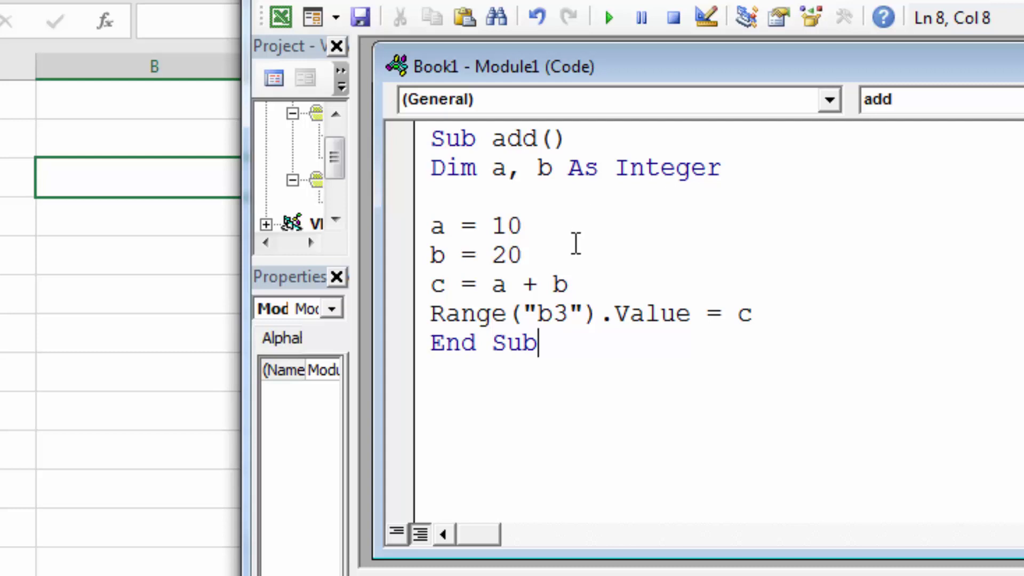
- Run the add macro and check that cell B3 shows 30
left_click(609, 18)
left_click_drag(534, 1, 589, 12)
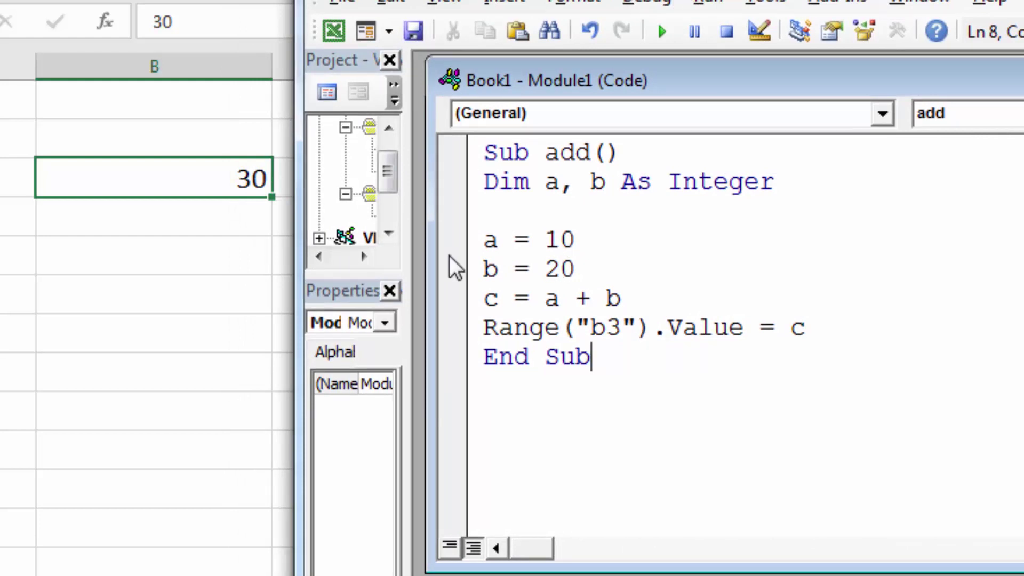
left_click(578, 238)
- Change a to 40, rerun add so B3 shows 60, then delete the 40
key("BackSpace")
key("BackSpace")
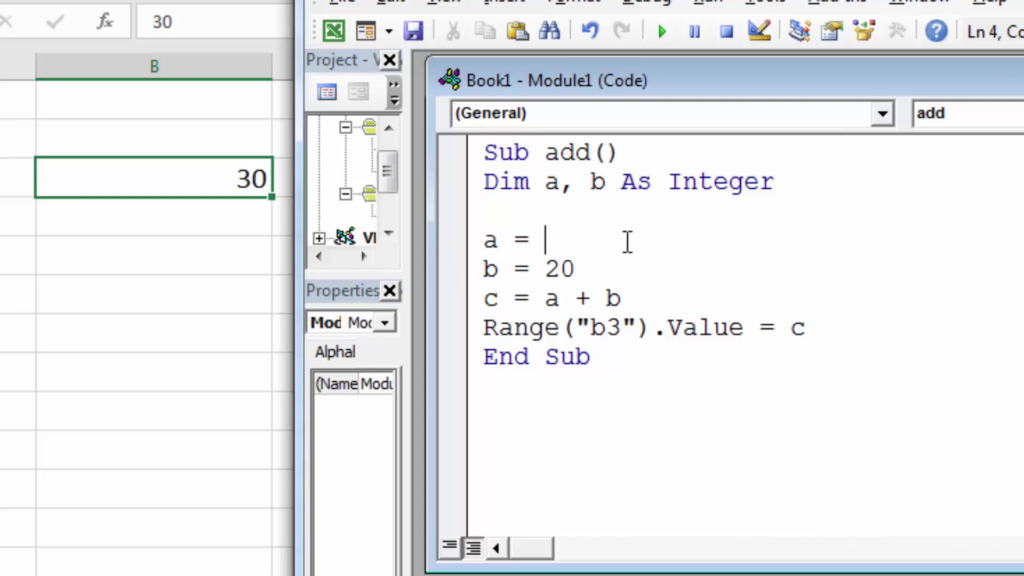
type("40")
left_click(647, 262)
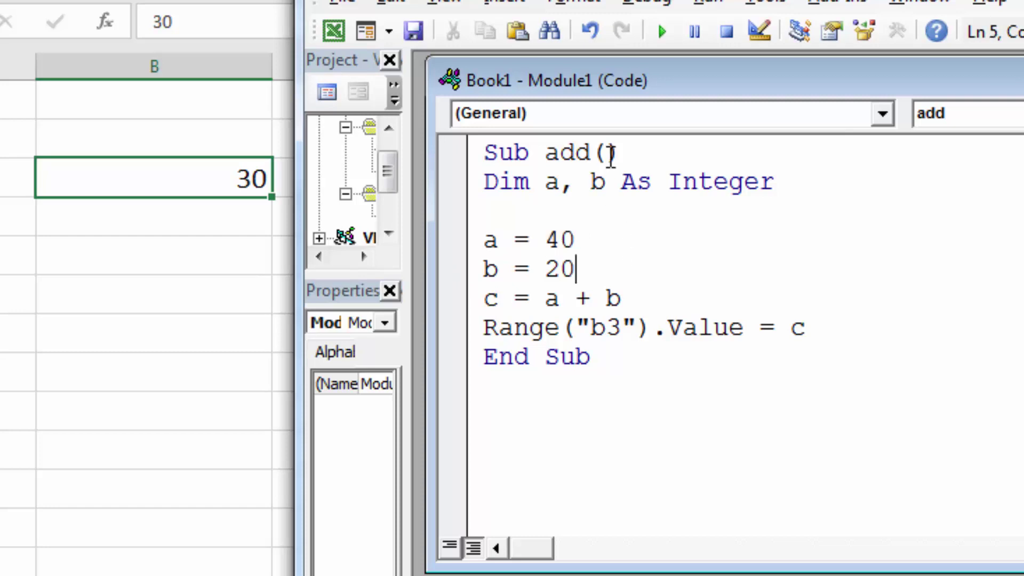
left_click(661, 33)
left_click(574, 239)
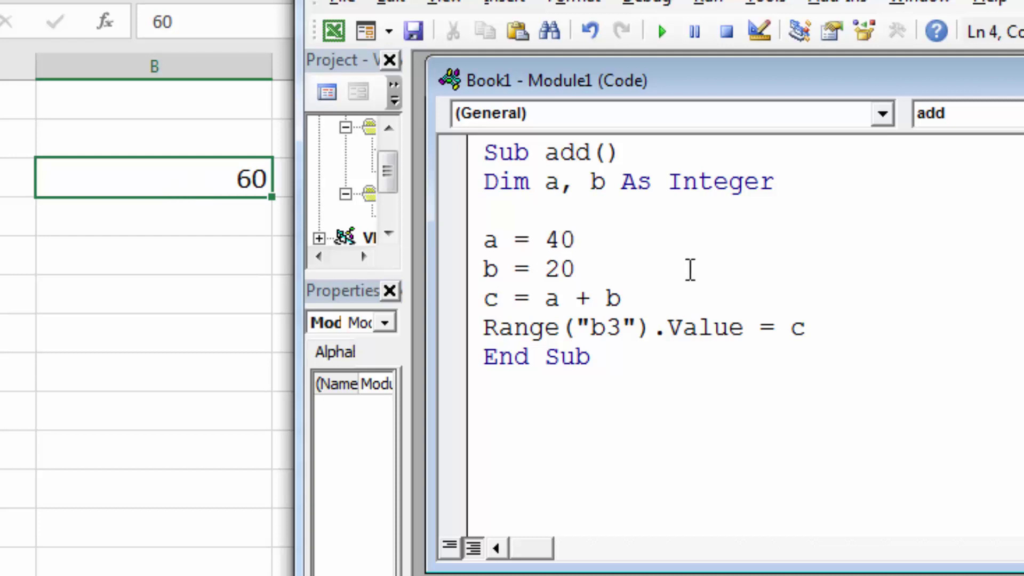
key("BackSpace")
key("BackSpace")
- Assign a from cell B1 with Range("b1").Value
type("range")
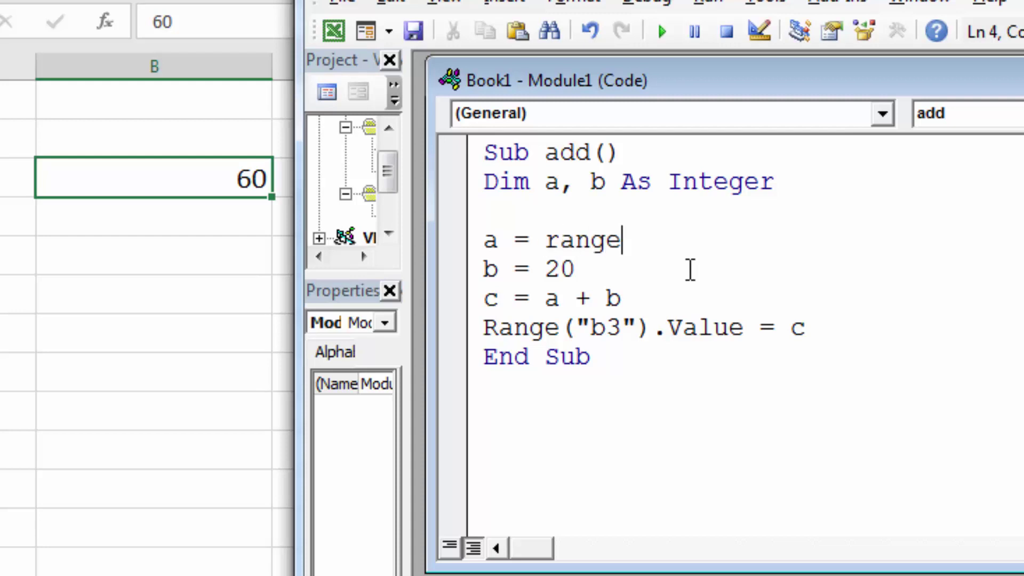
type("(")
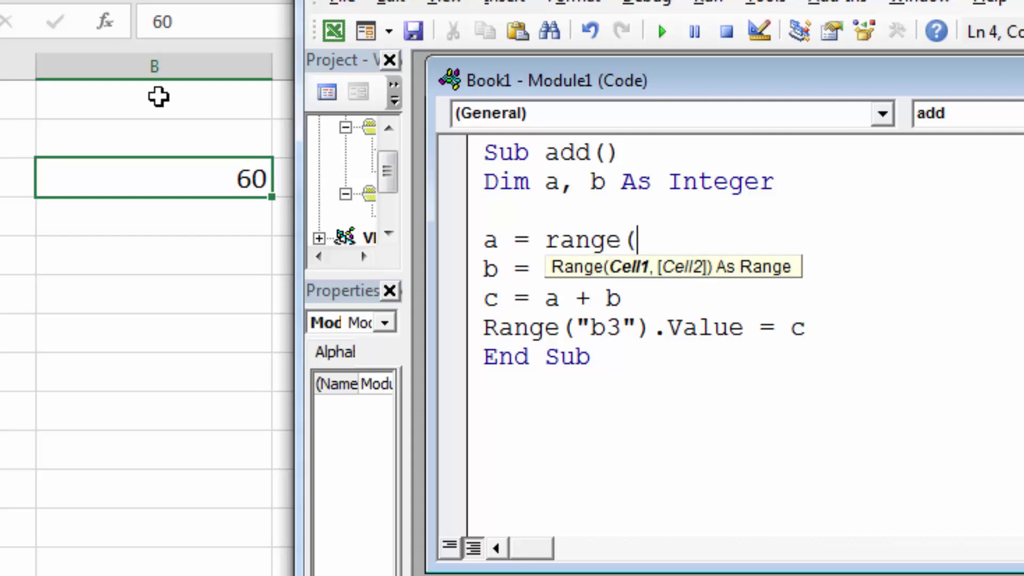
type("\"")
type("b1\"")
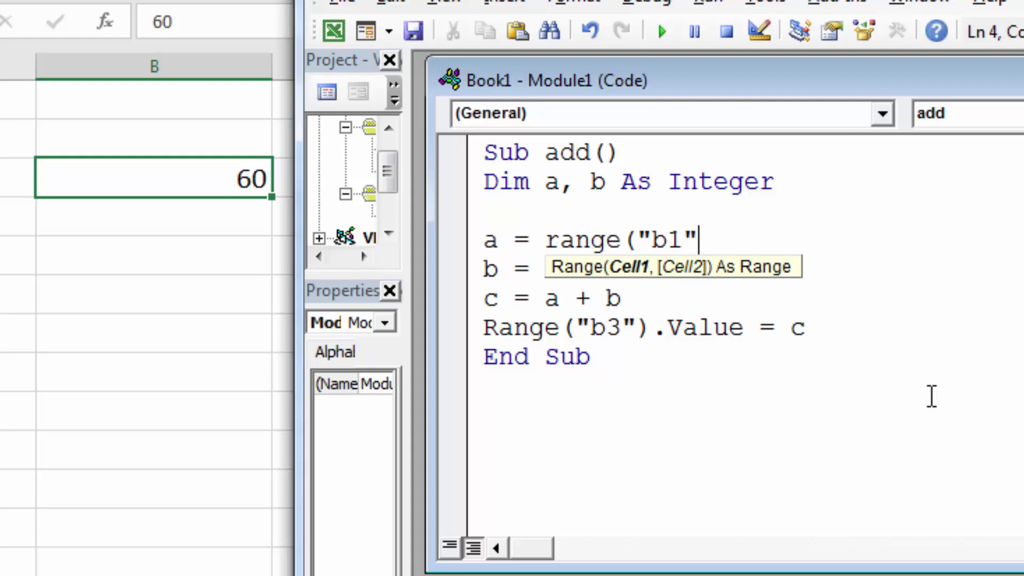
type(").")
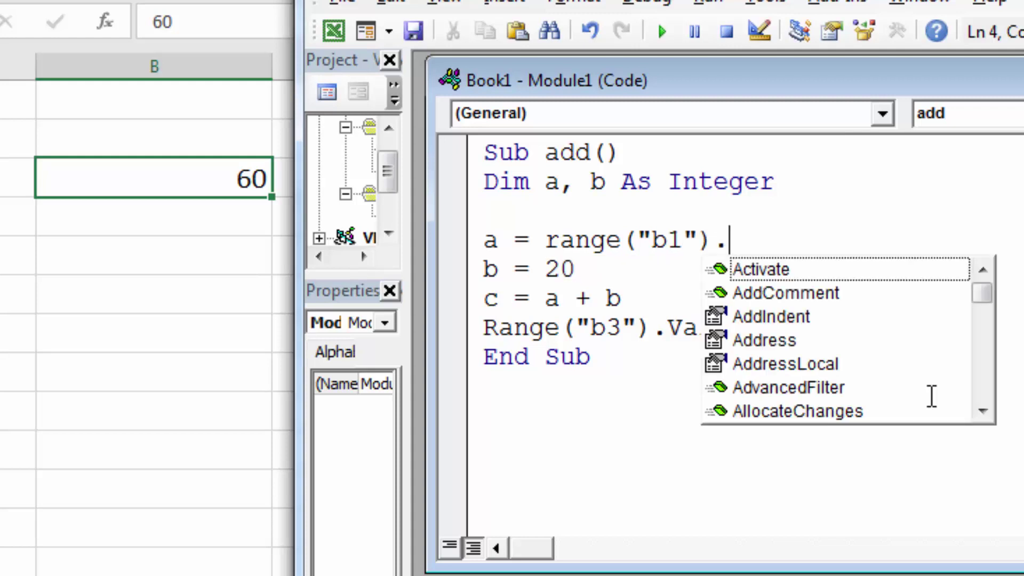
type("value")
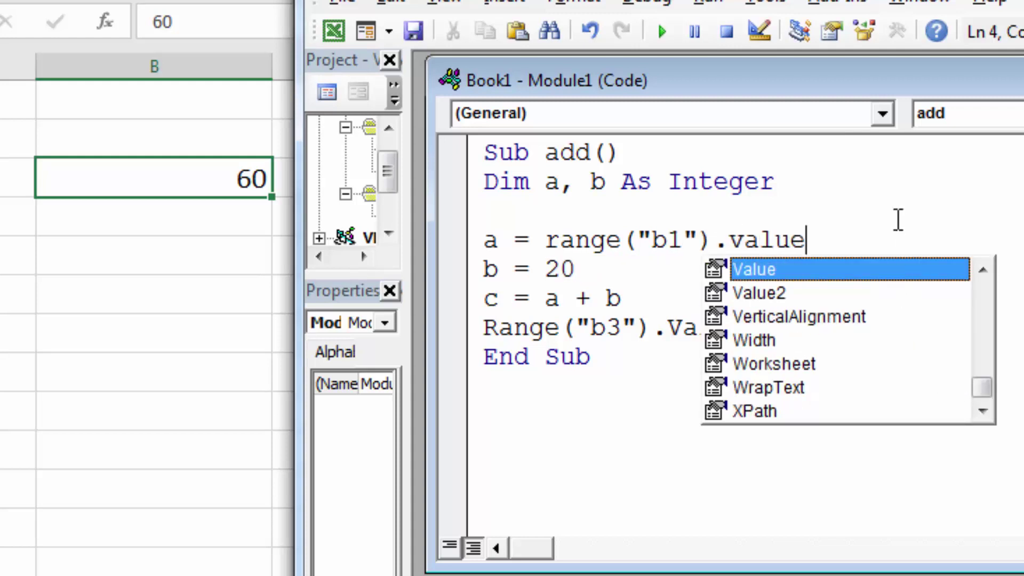
left_click(898, 219)
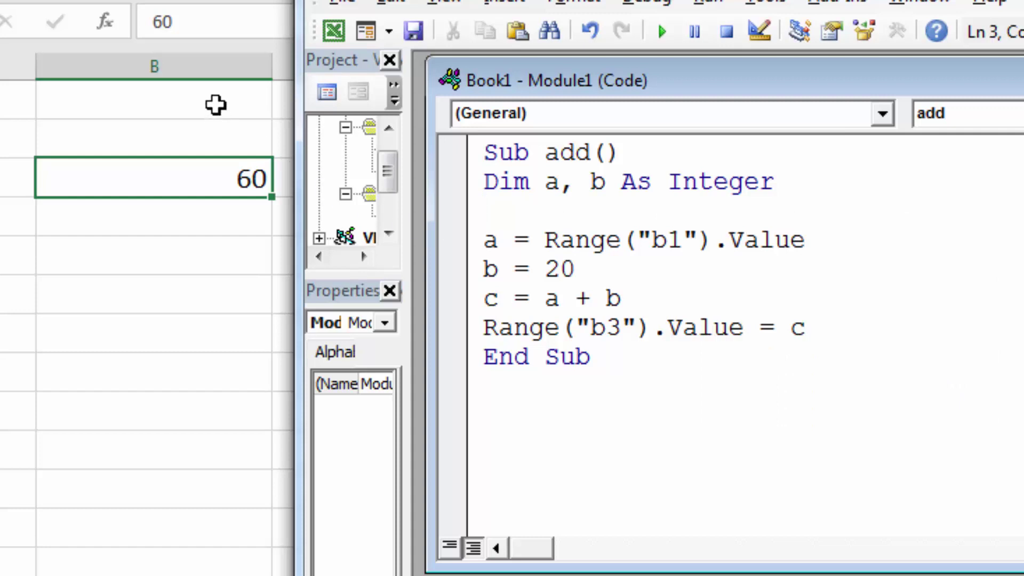
left_click(584, 265)
- Delete b's value 20 and dismiss the Expected: expression compile error
key("BackSpace")
key("BackSpace")
left_click(738, 247)
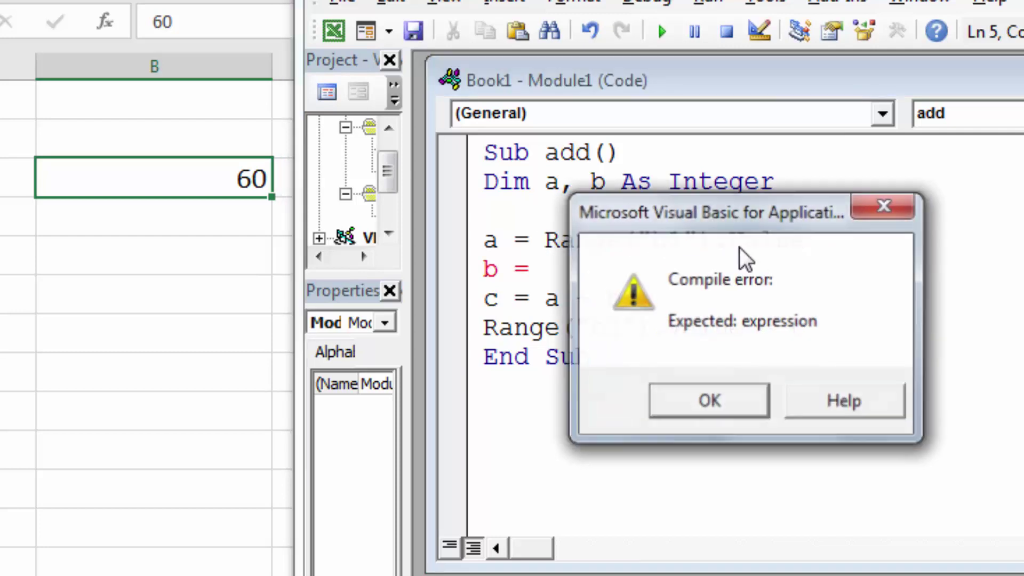
left_click(705, 398)
- Set b to Range("b2").Value by pasting a's expression and changing b1 to b2
left_click_drag(543, 240, 806, 241)
key("ctrl+c")
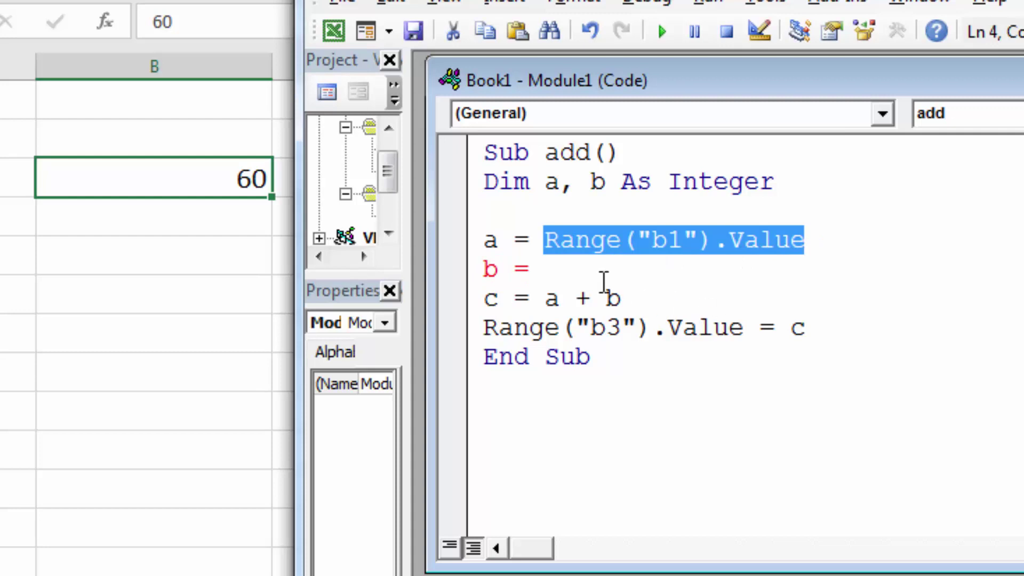
left_click(584, 276)
key("ctrl+v")
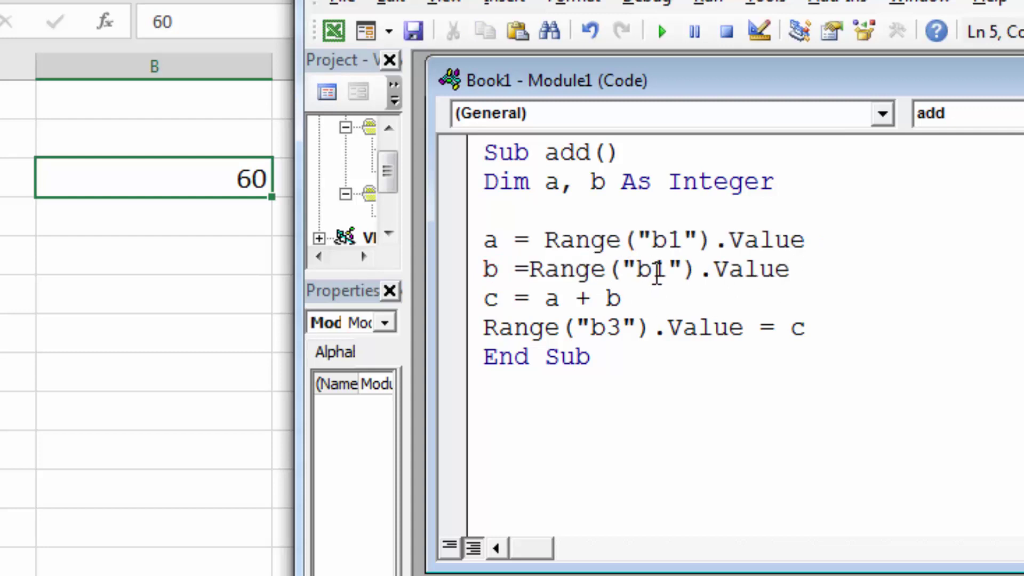
left_click(668, 270)
key("BackSpace")
type("2")
left_click(531, 270)
left_click(876, 309)
left_click(802, 327)
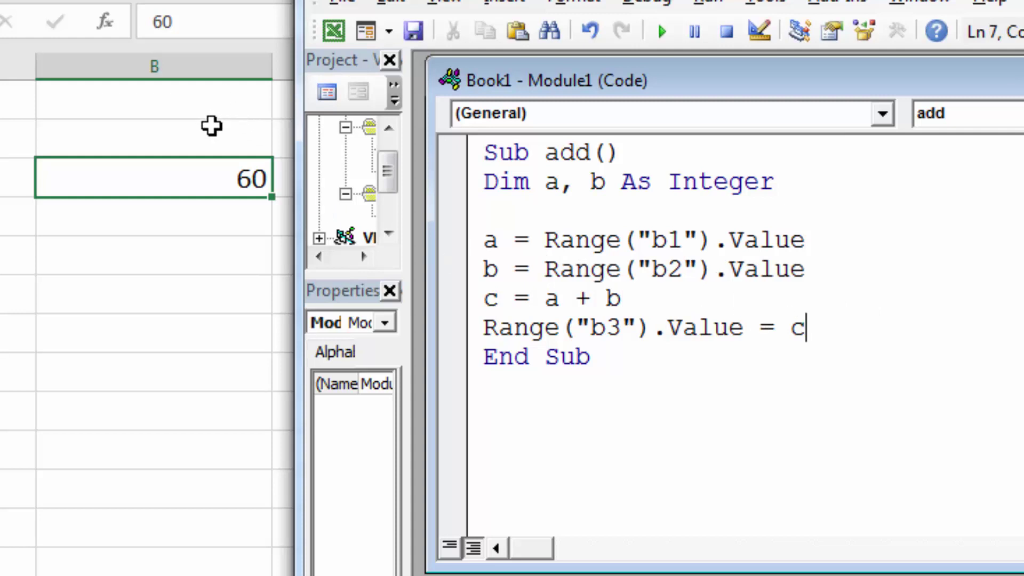
left_click(199, 179)
- Clear B3, enter 50 in B1 and 25 in B2, and rerun add to get 75
key("Delete")
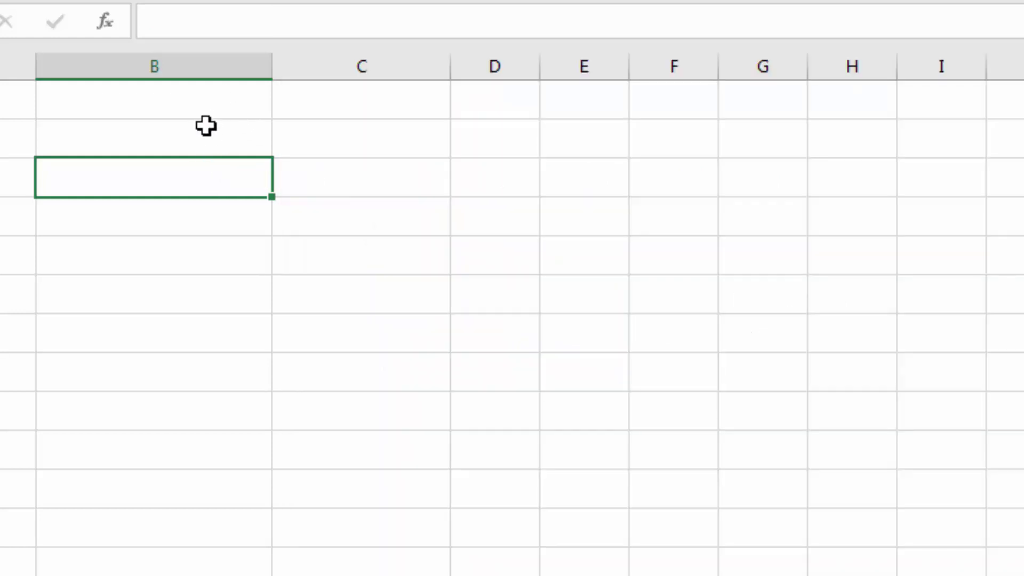
left_click(203, 114)
type("50")
key("Return")
type("25")
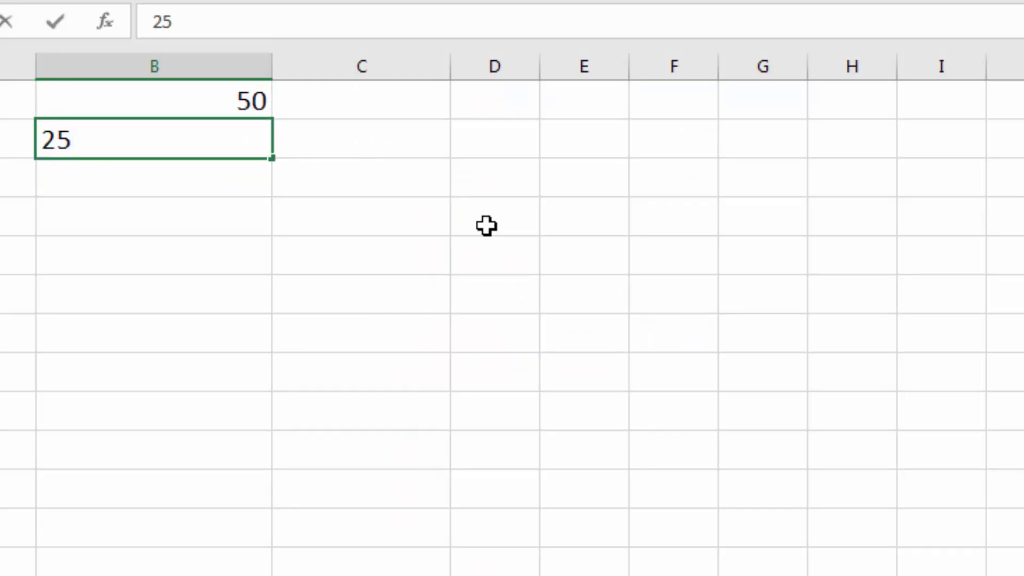
key("Return")
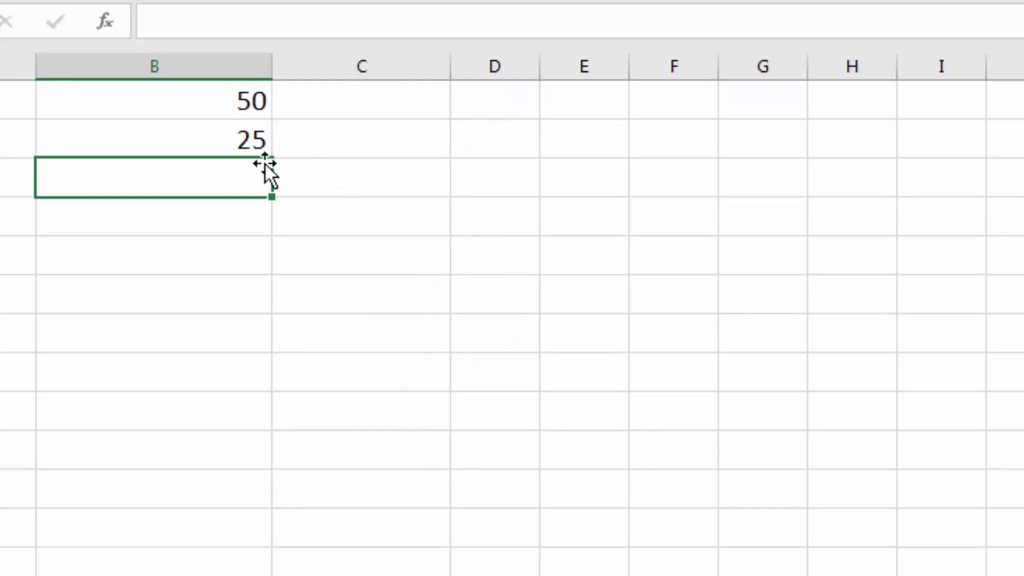
key("alt+F11")
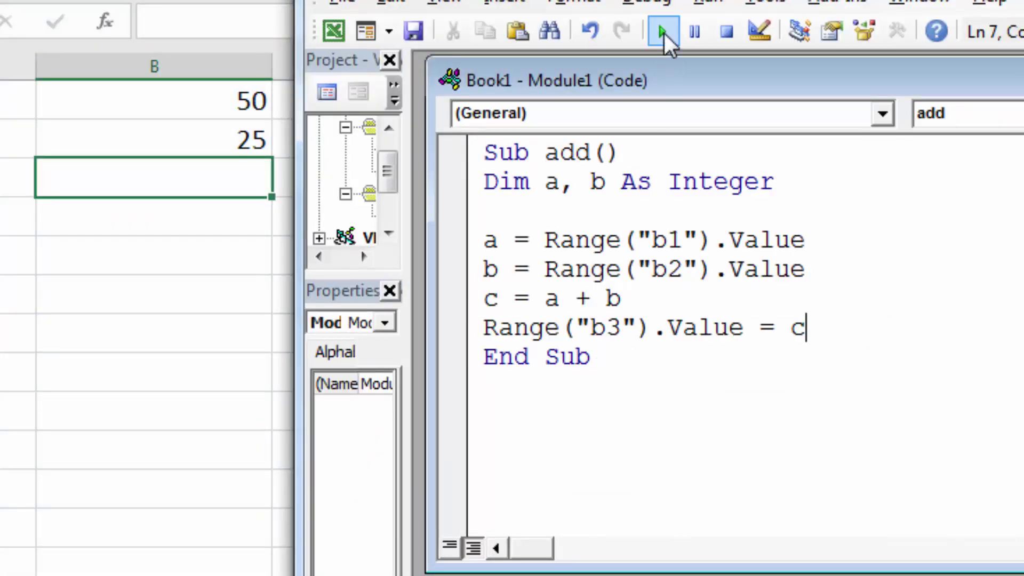
left_click(664, 33)
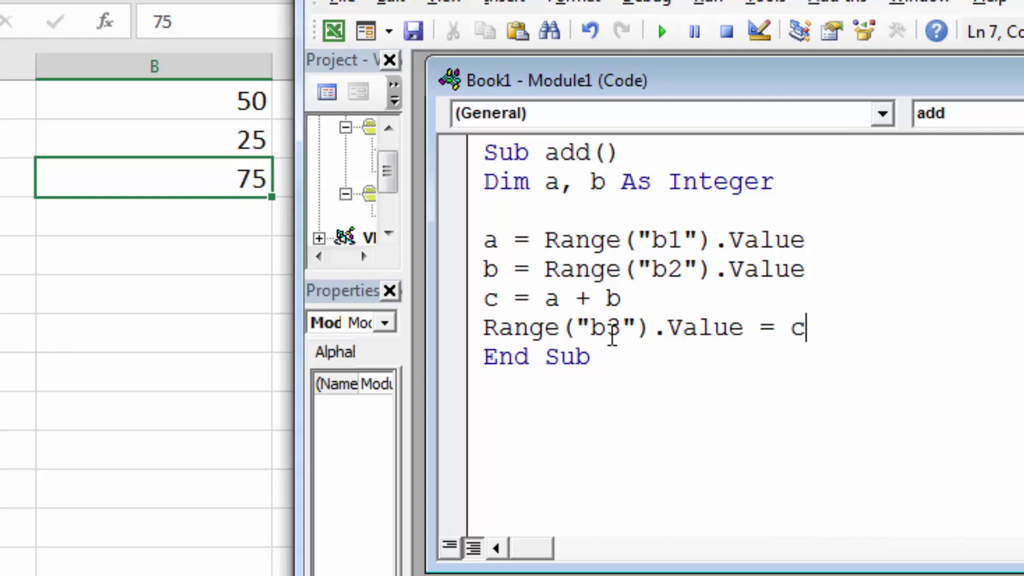
left_click_drag(667, 183, 793, 185)
left_click(793, 185)
left_click(483, 181)
- Try 1a and a1 as names on the Dim line, dismiss the identifier error, and revert
left_click(546, 186)
type("1")
left_click(824, 224)
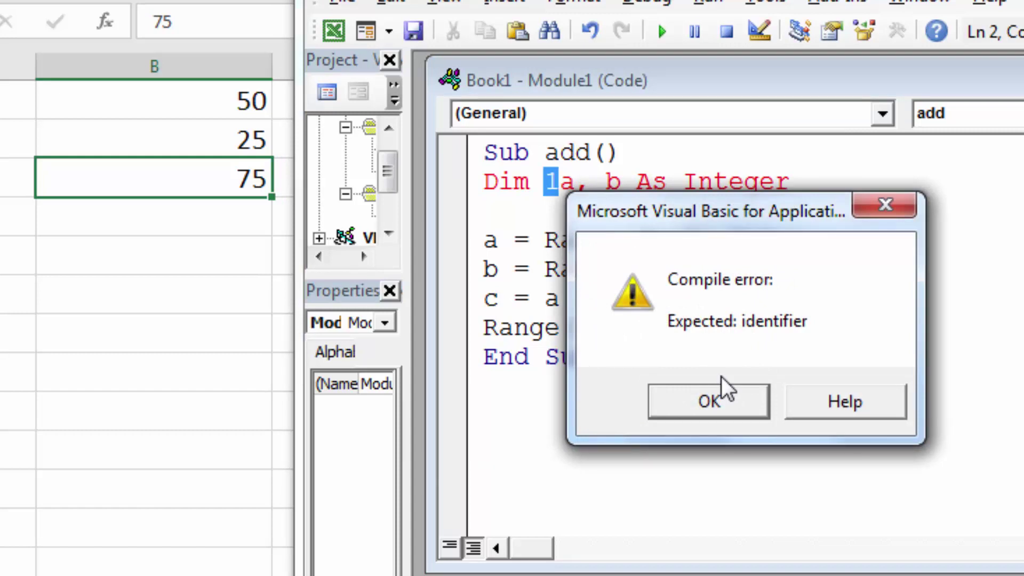
left_click(727, 405)
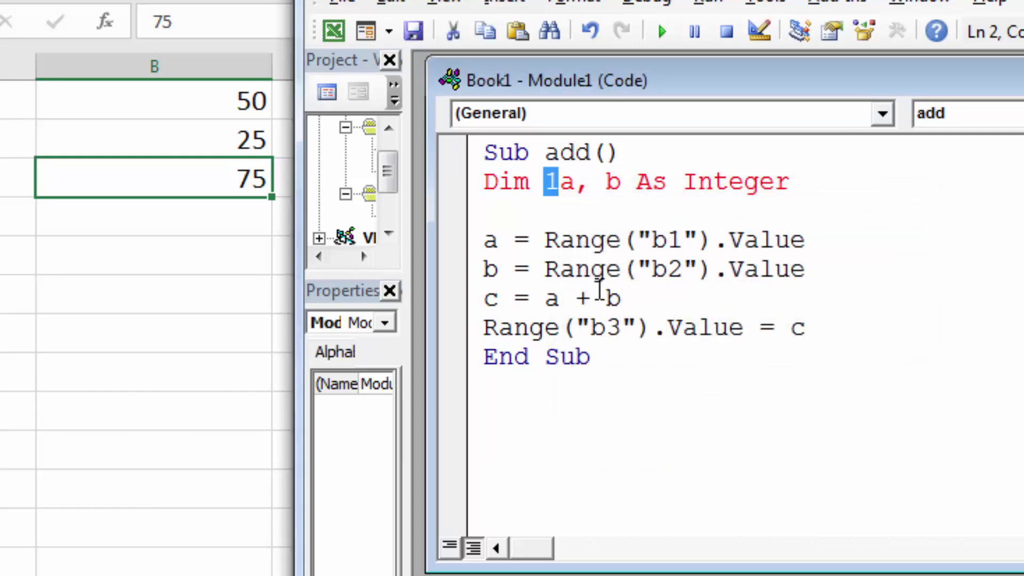
key("Delete")
left_click(561, 181)
type("1")
left_click(714, 243)
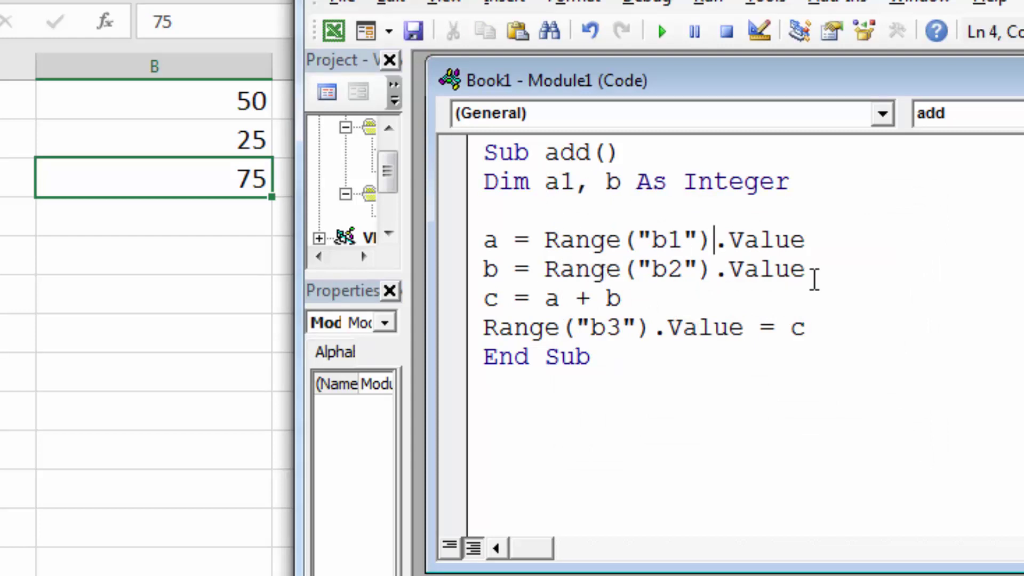
left_click(575, 183)
key("BackSpace")
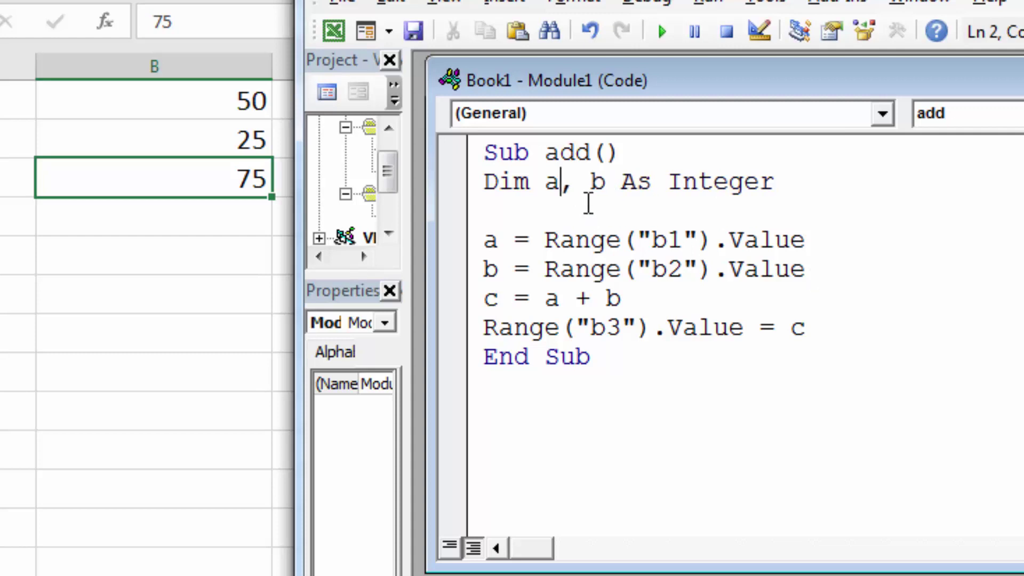
- Add c after b on the Dim line and dismiss the end-of-statement error
left_click(608, 184)
type("c")
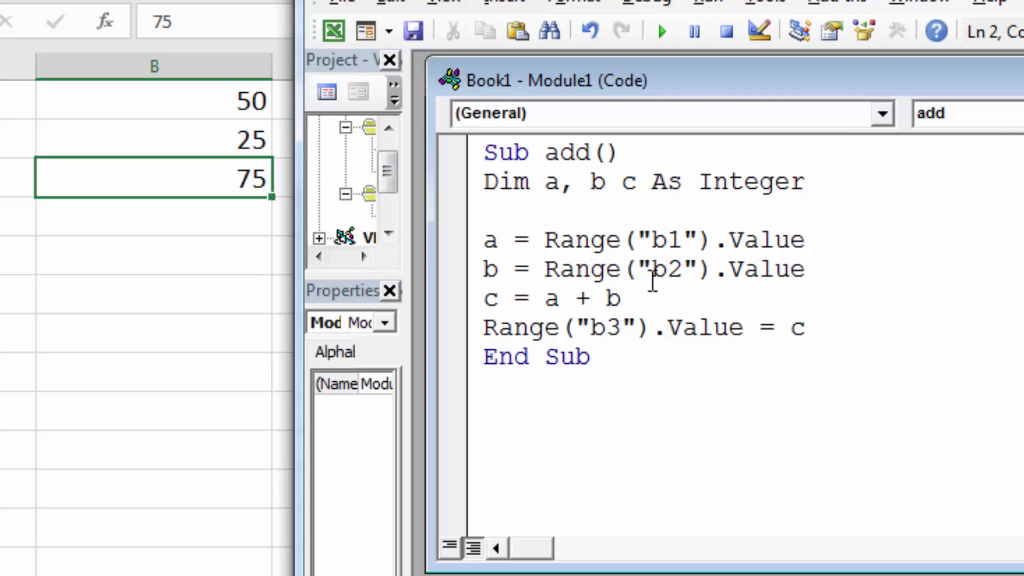
left_click(819, 272)
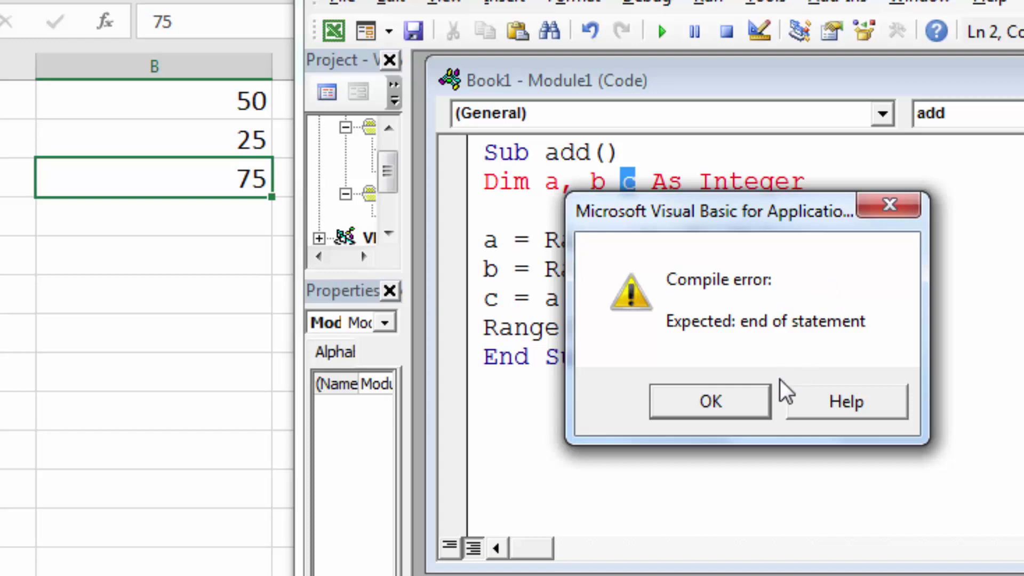
left_click(727, 401)
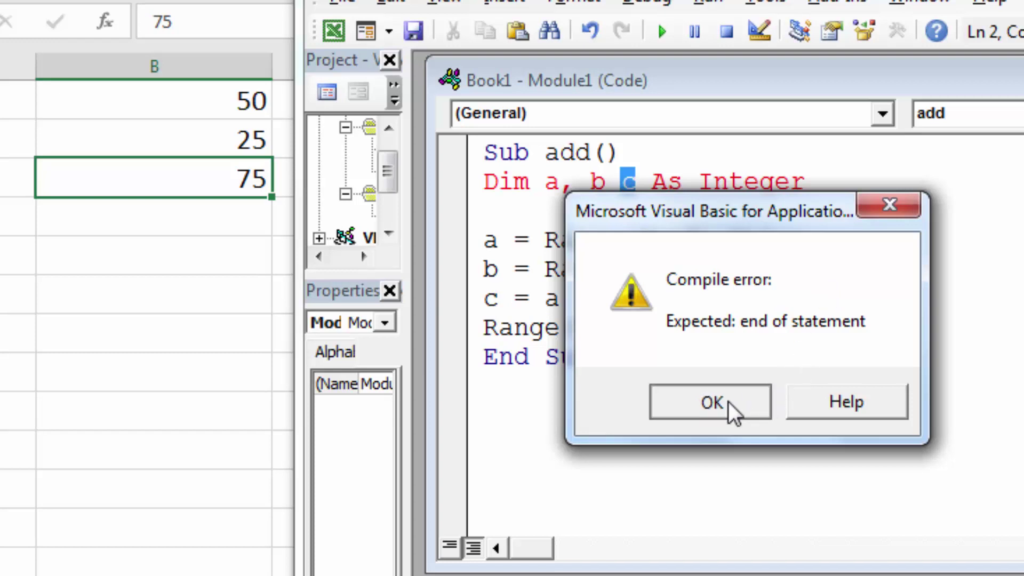
left_click(620, 184)
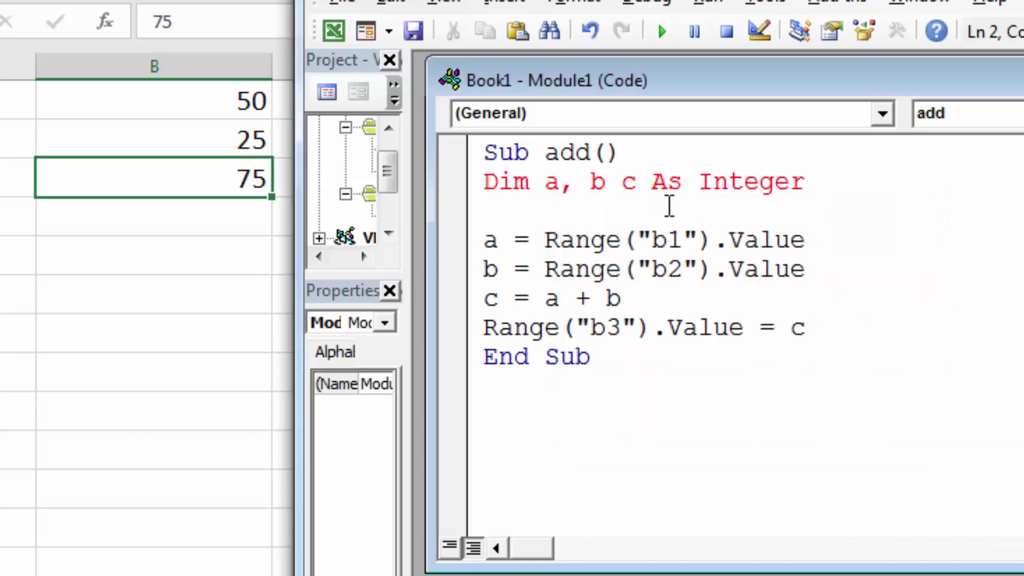
- Try b_c and then _b in the declaration, acknowledging the Invalid character error
key("BackSpace")
type("_")
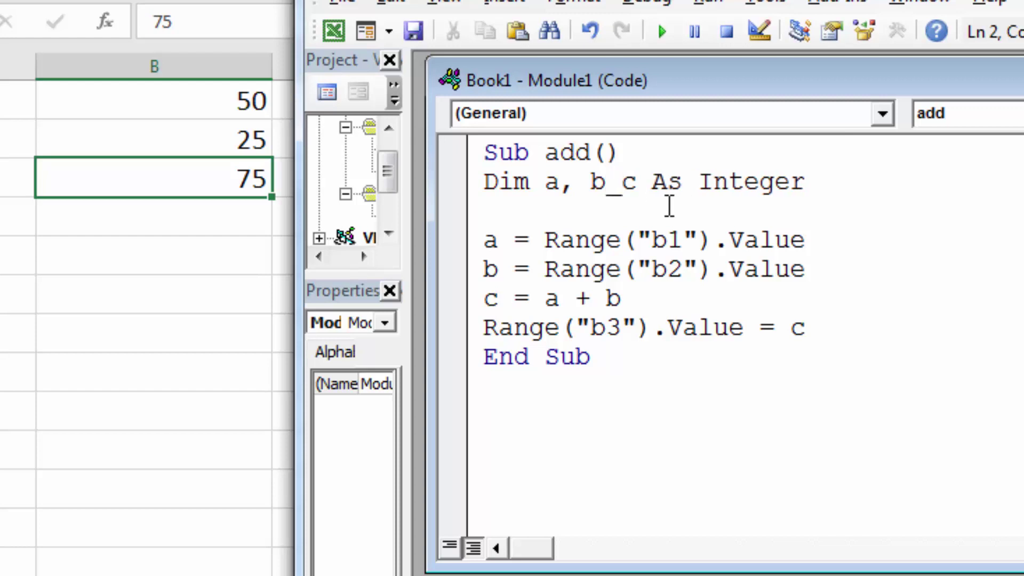
left_click(819, 218)
left_click(638, 182)
key("BackSpace")
key("BackSpace")
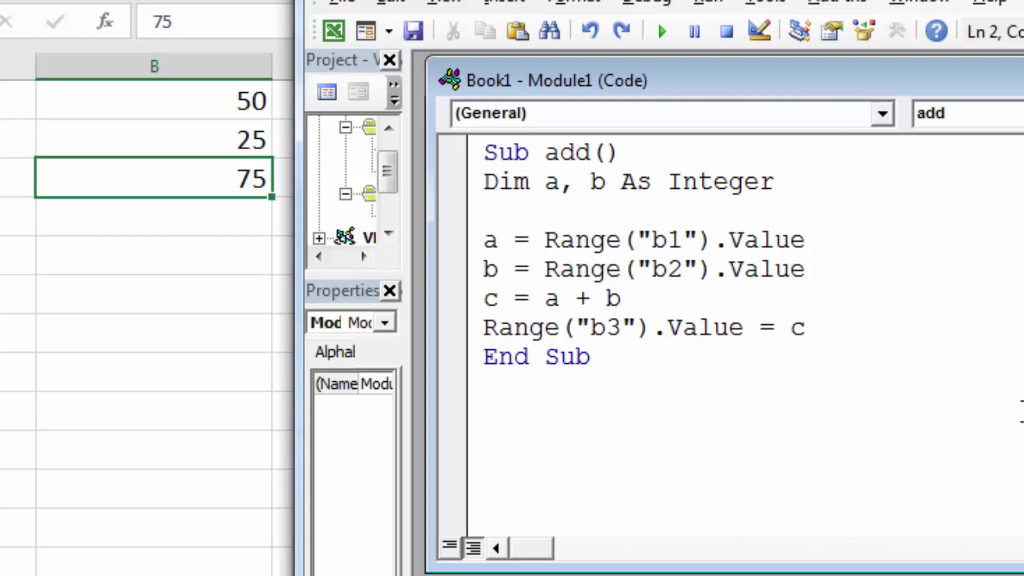
type("_")
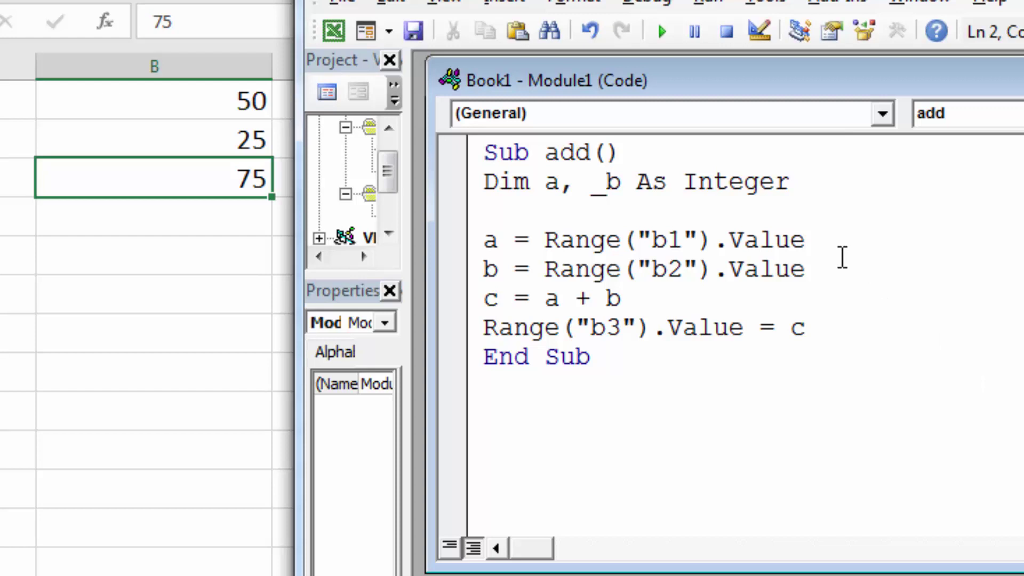
left_click(841, 258)
left_click(746, 413)
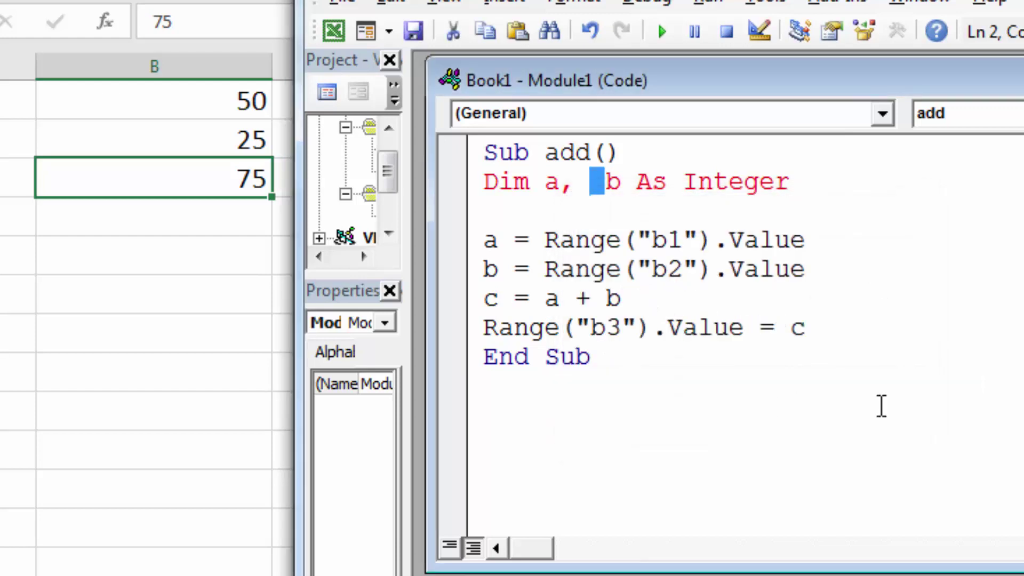
- Delete the underscore before b so line 2 reads Dim a, b As Integer
key("BackSpace")
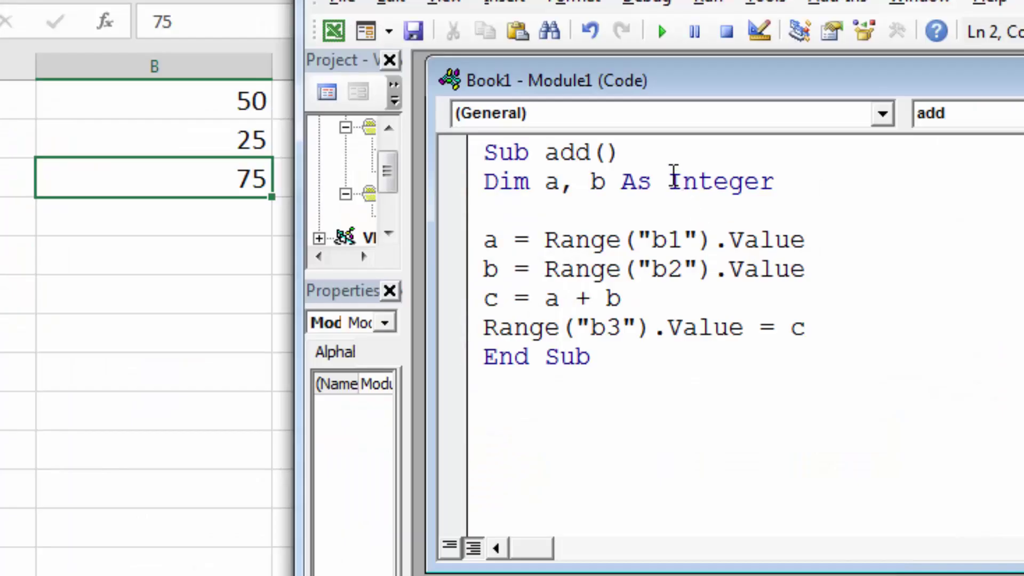
- Change the Dim line's data type from Integer to Byte
left_click(670, 179)
left_click_drag(670, 179, 774, 179)
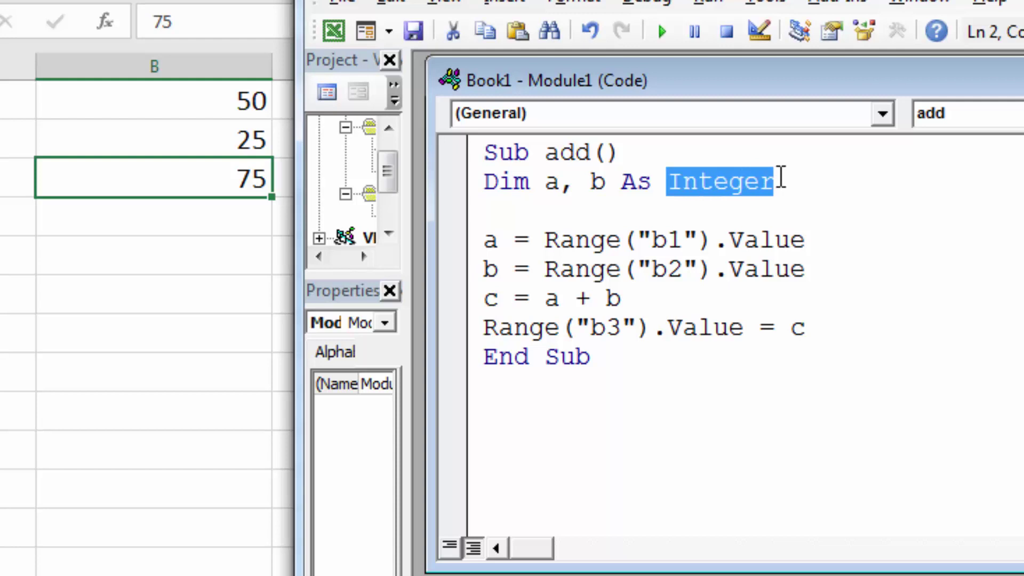
type("byte")
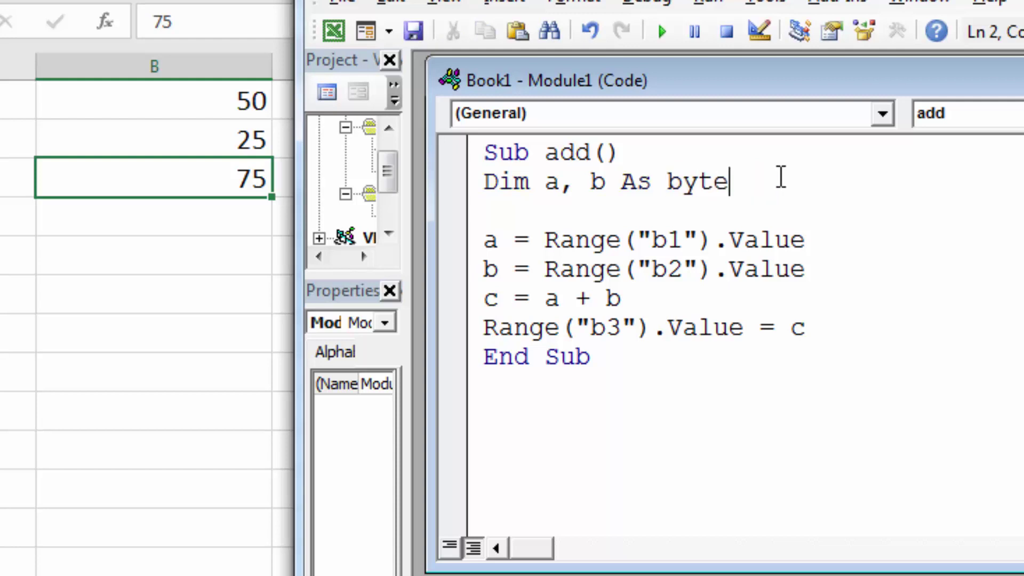
left_click(925, 245)
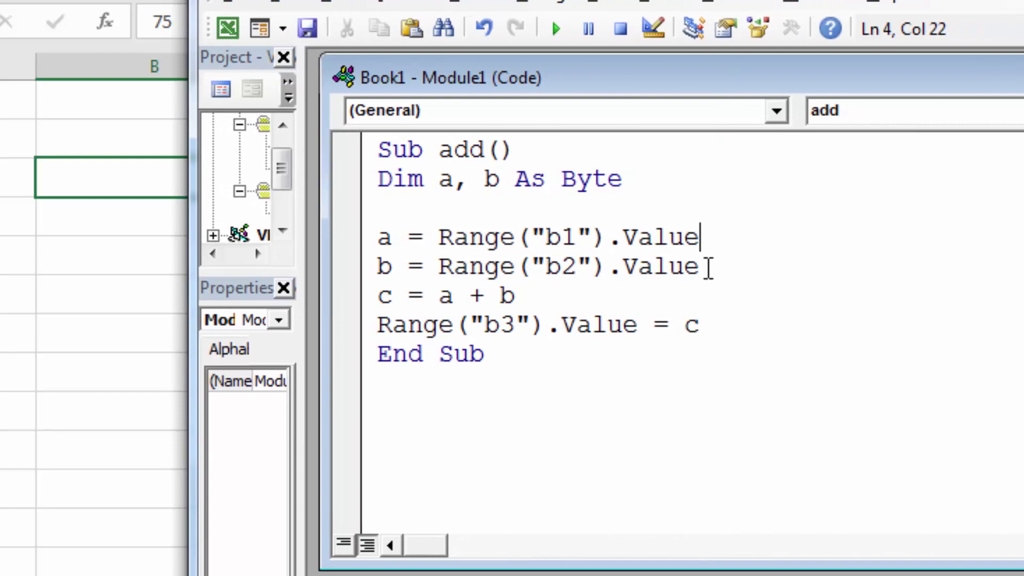
- Replace the Range("b1") and Range("b2") value reads with 100 for a and b
left_click_drag(699, 267, 440, 238)
left_click(499, 237)
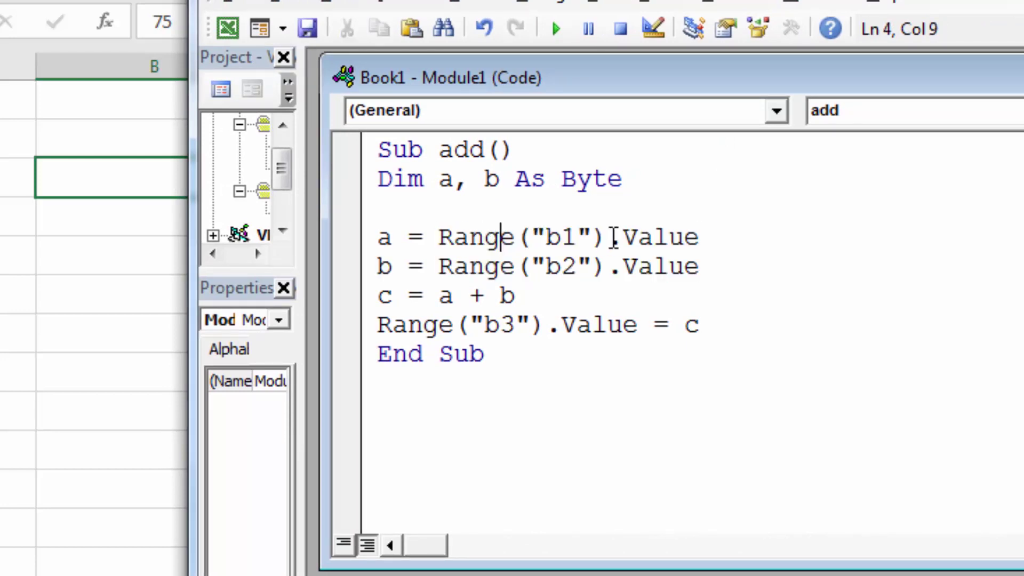
left_click_drag(705, 236, 446, 236)
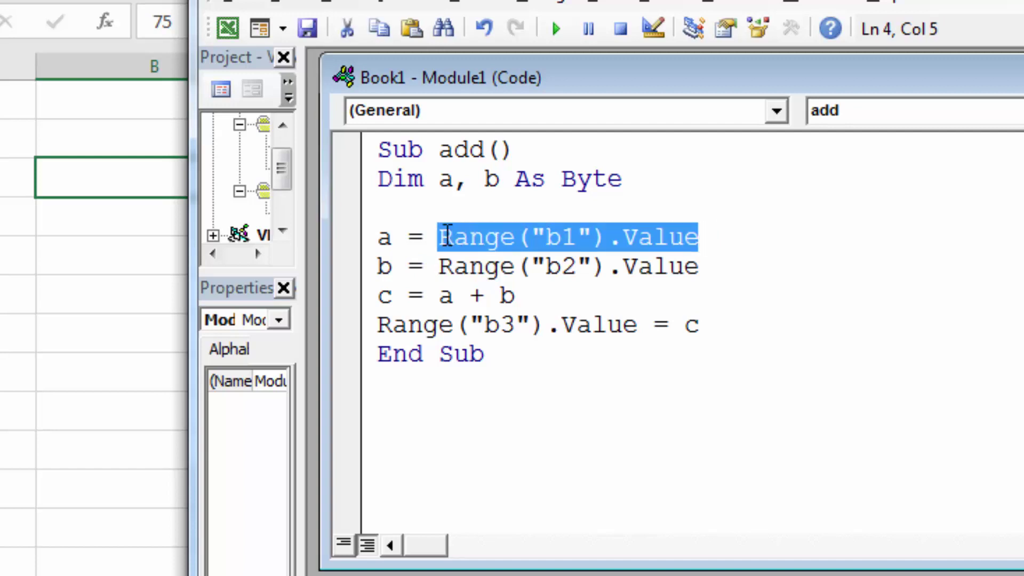
type("100")
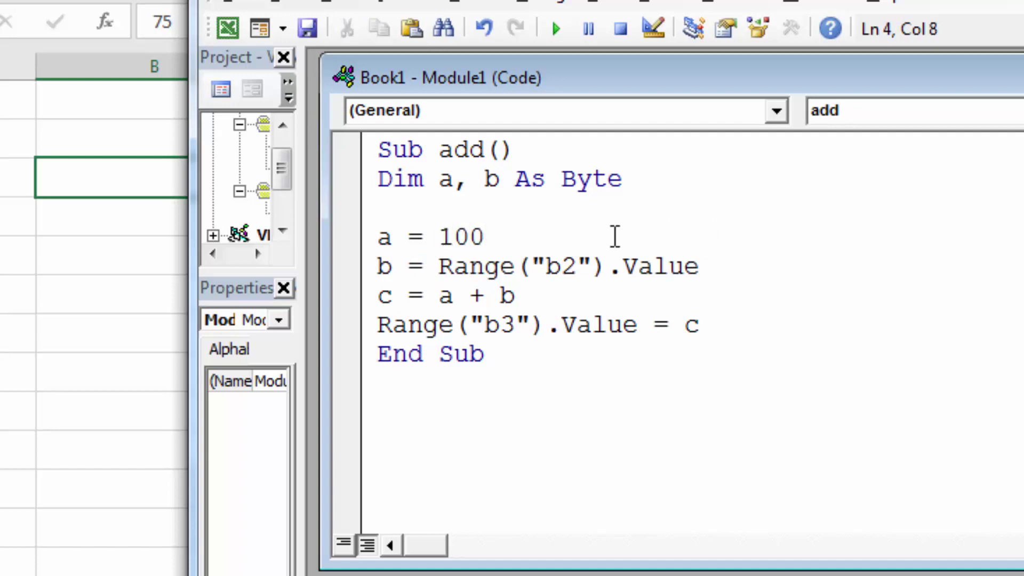
left_click_drag(704, 258, 439, 265)
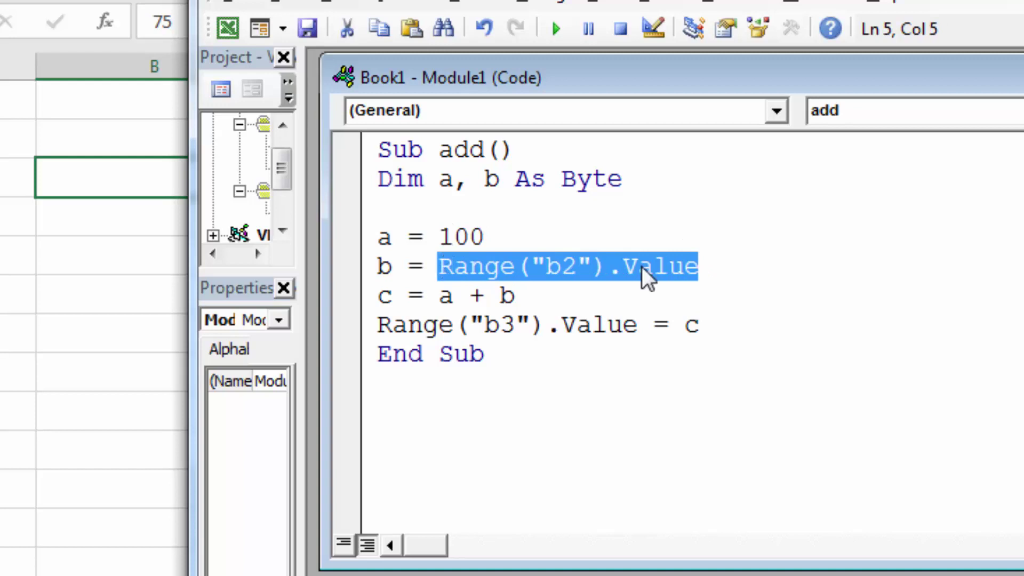
type("100")
- Run add with a = b = 100, then clear the values 50 and 25 from B1:B2
left_click(870, 228)
left_click(556, 31)
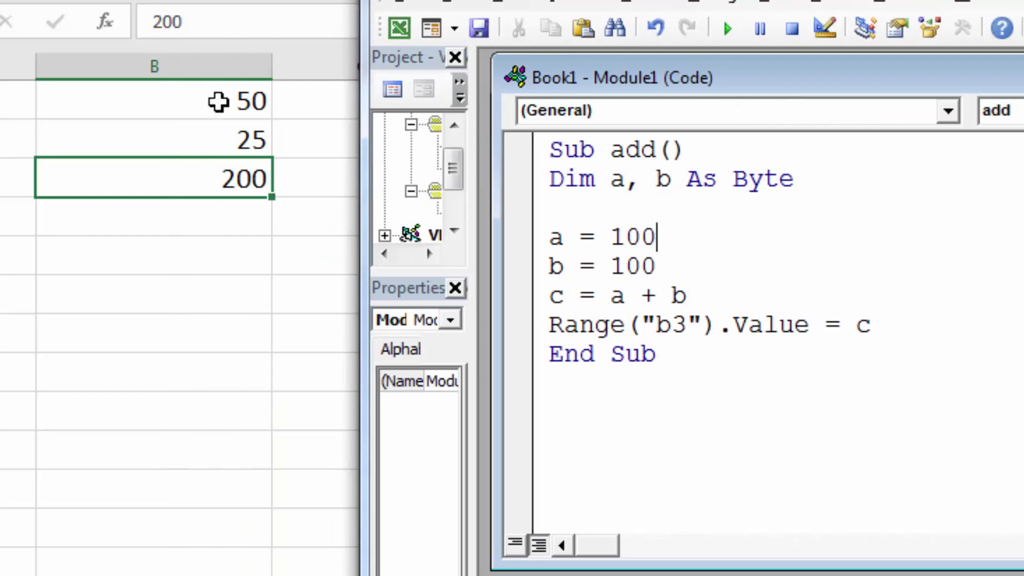
left_click_drag(218, 101, 224, 133)
key("Delete")
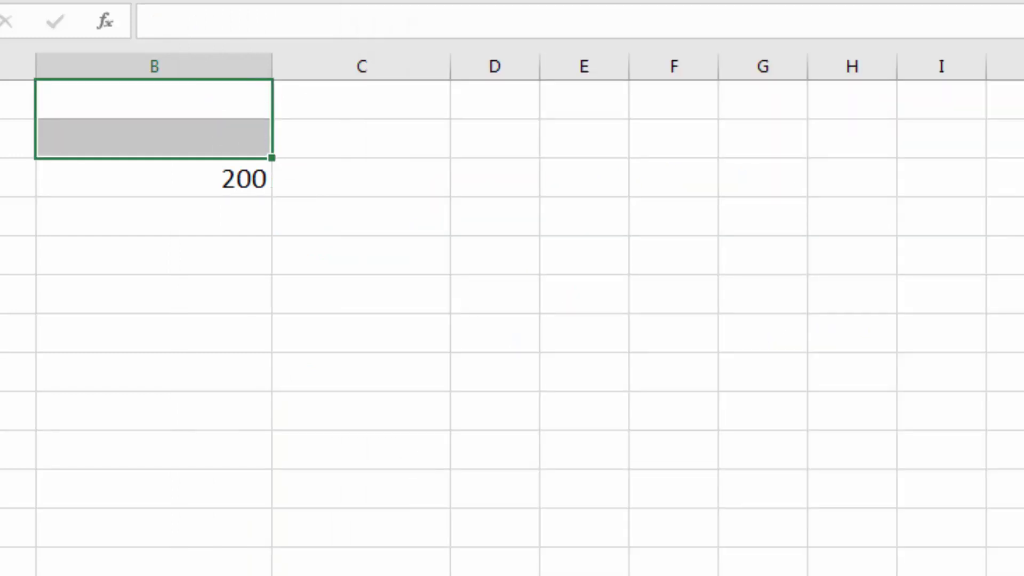
left_click(425, 190)
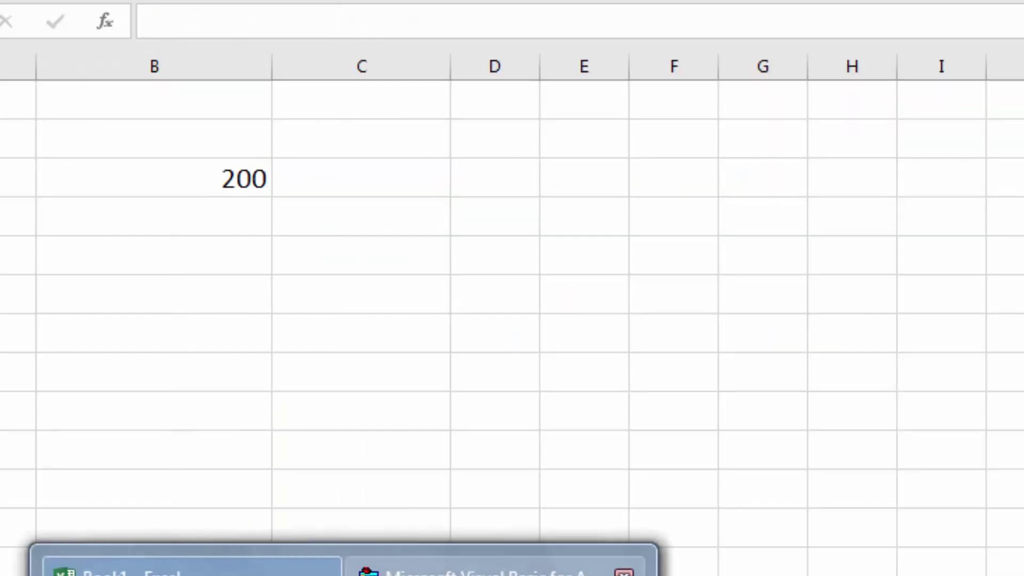
left_click(490, 570)
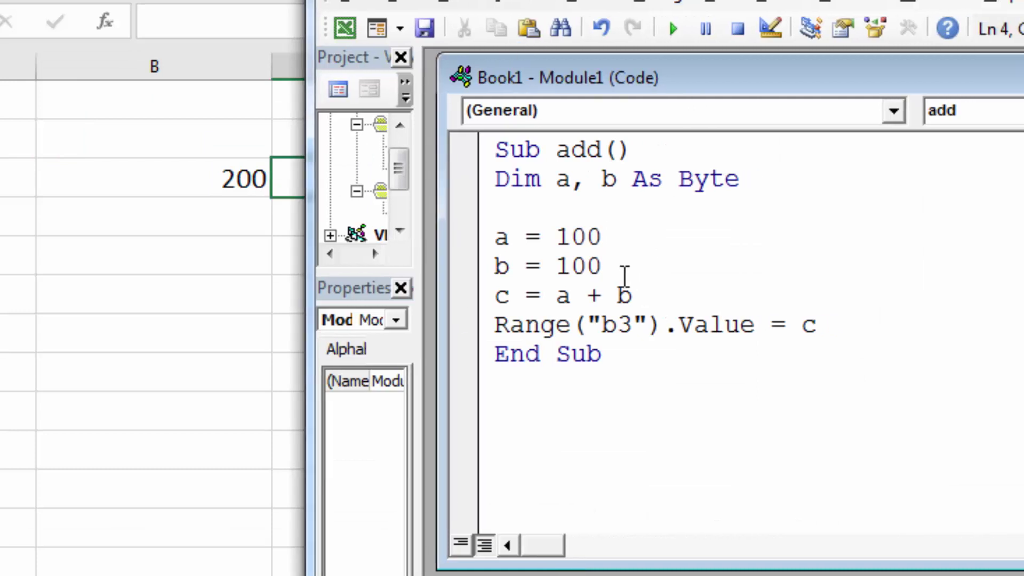
- Set b to 150 and run add, then to 160 and run again
left_click_drag(598, 267, 570, 267)
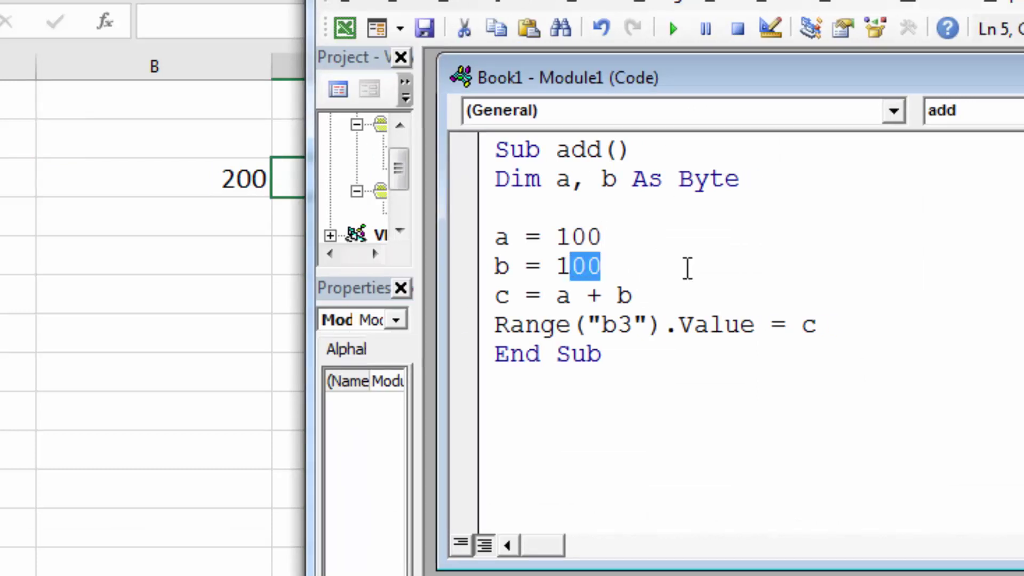
type("50")
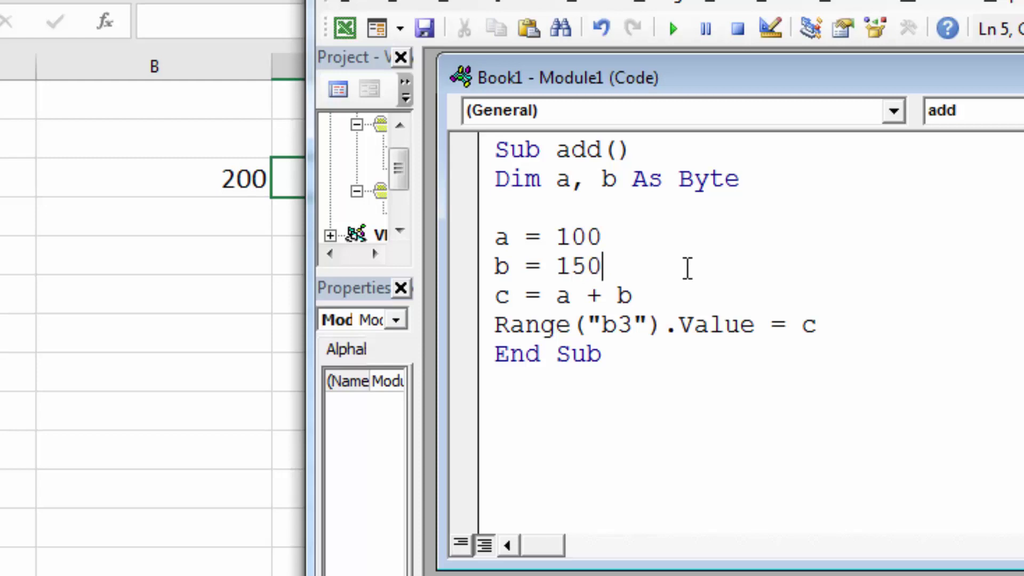
left_click(670, 33)
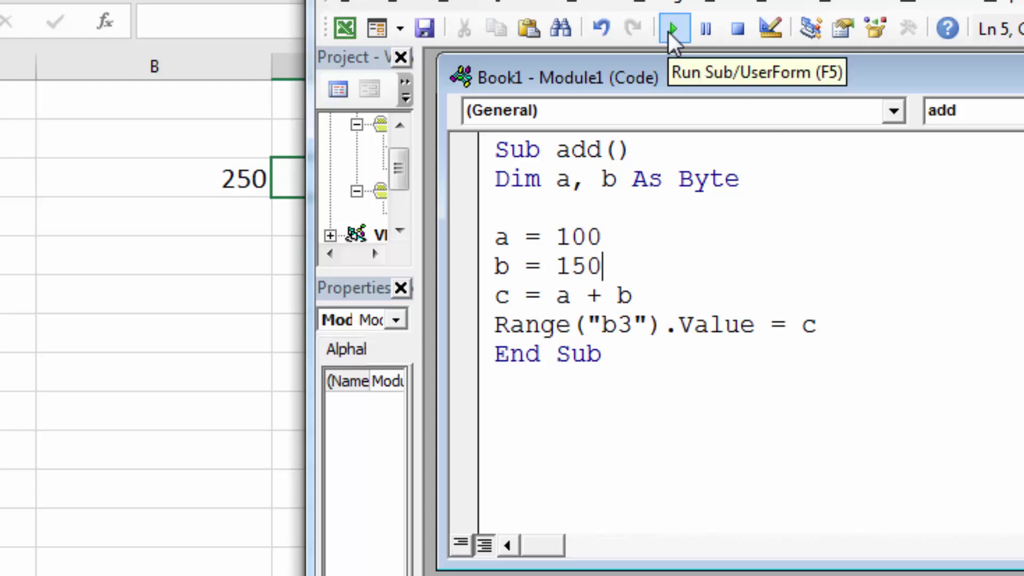
key("BackSpace")
key("BackSpace")
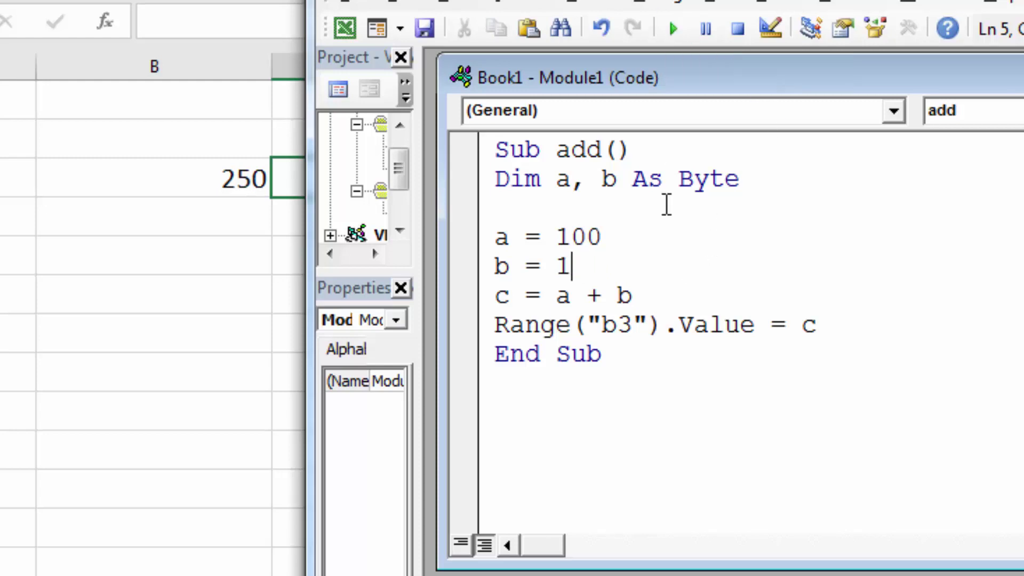
type("60")
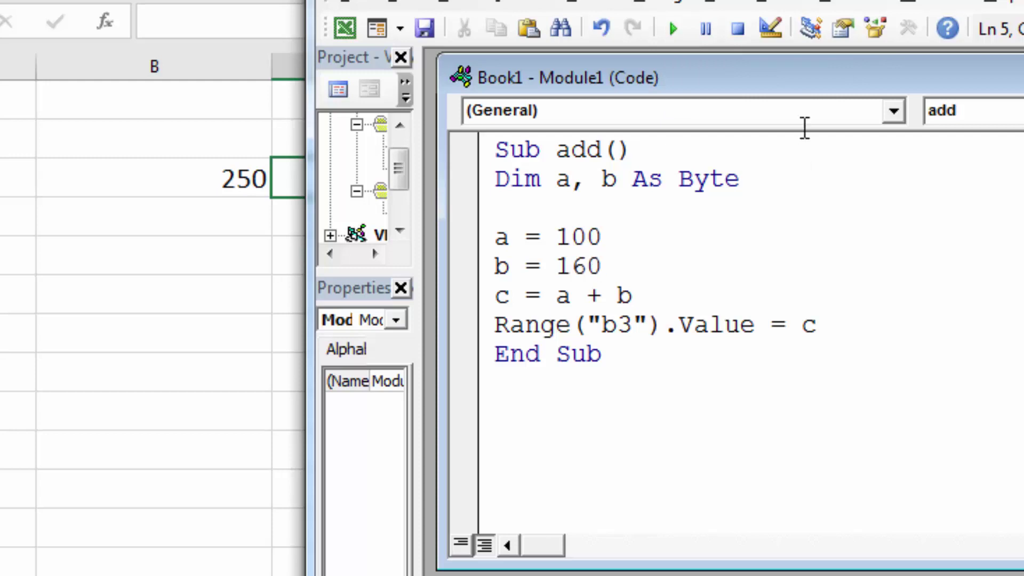
left_click(671, 29)
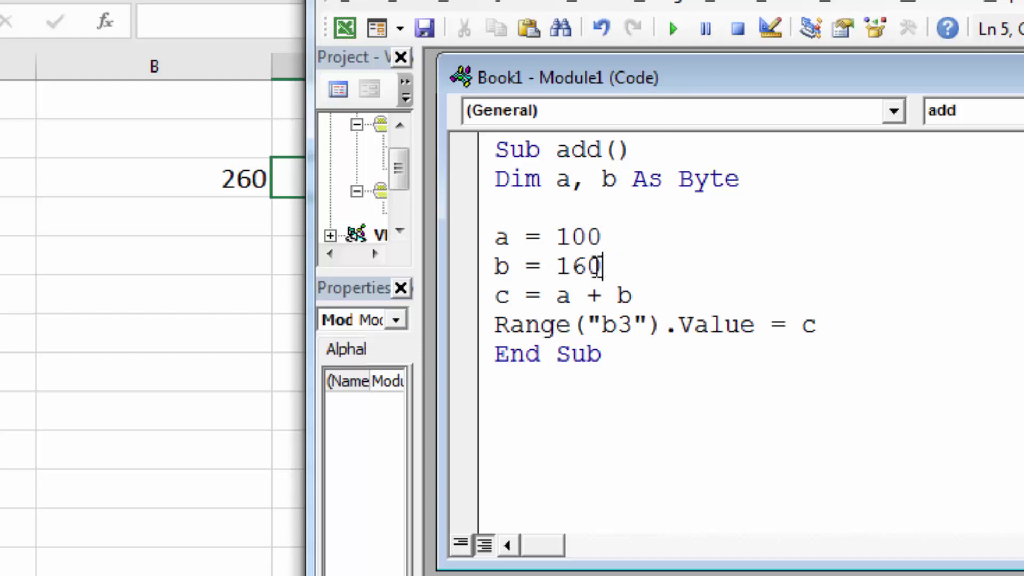
- Run add with b = 255, then b = 256, and end the resulting Overflow error
left_click_drag(601, 266, 554, 266)
type("255")
left_click(673, 29)
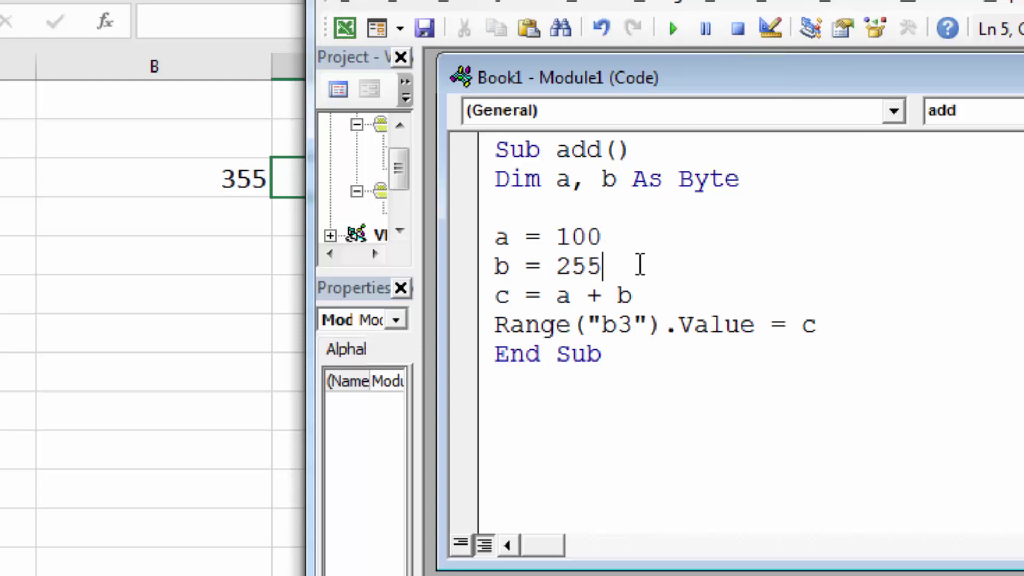
key("BackSpace")
type("6")
left_click(675, 30)
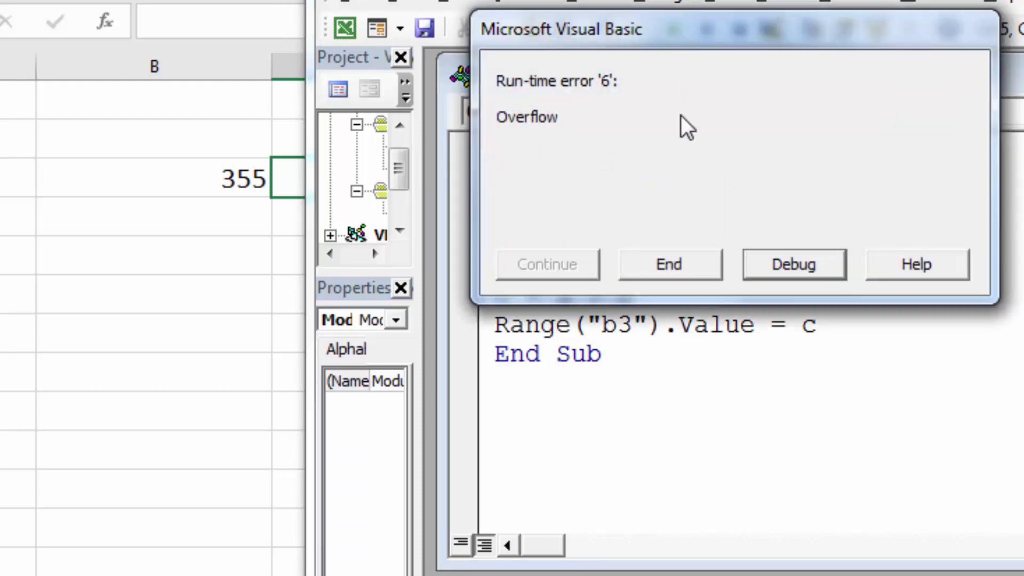
left_click(667, 260)
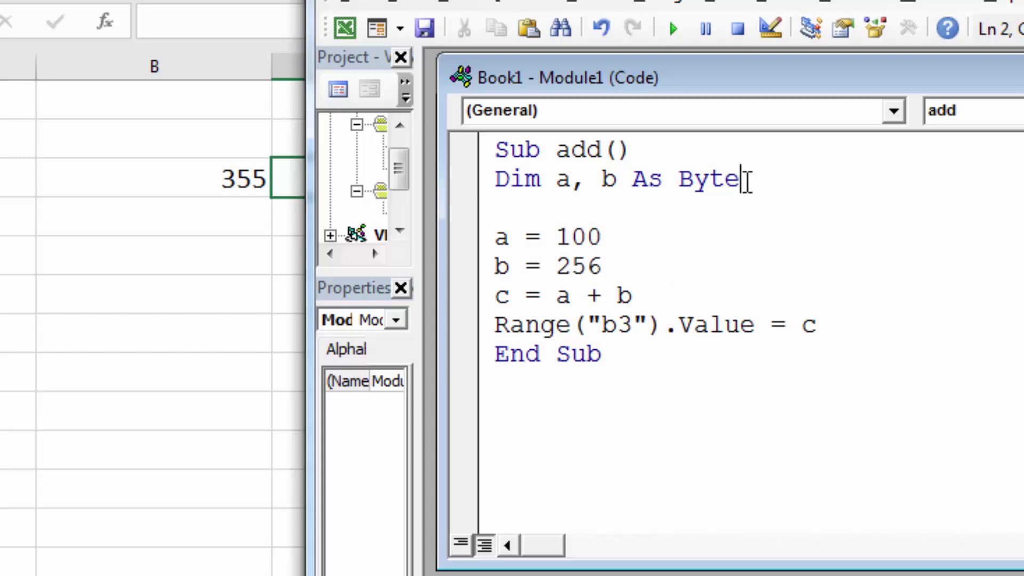
- Replace Byte with Integer on the Dim line and rerun add, giving 356 in B3
left_click_drag(747, 180, 678, 180)
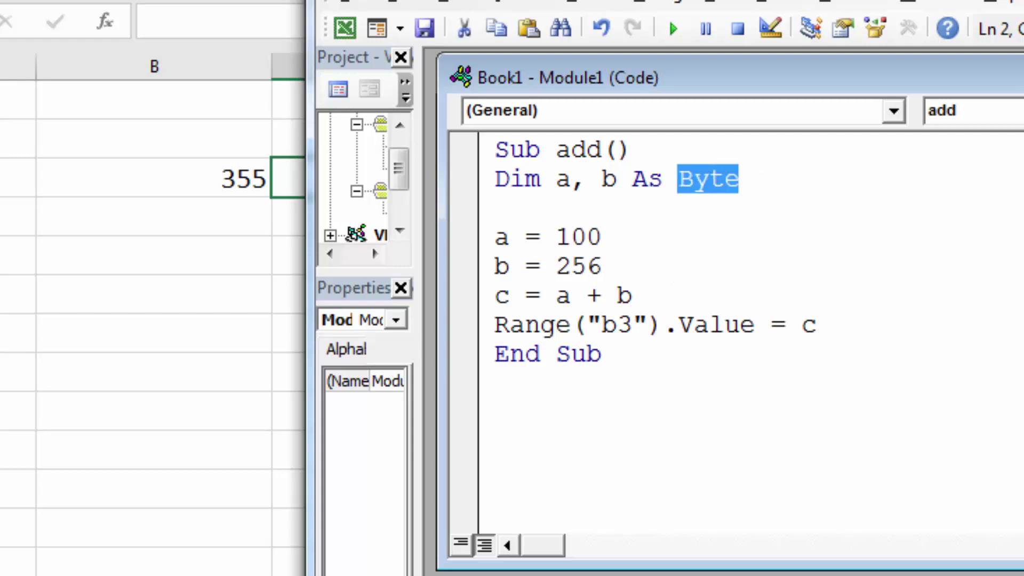
type("integer")
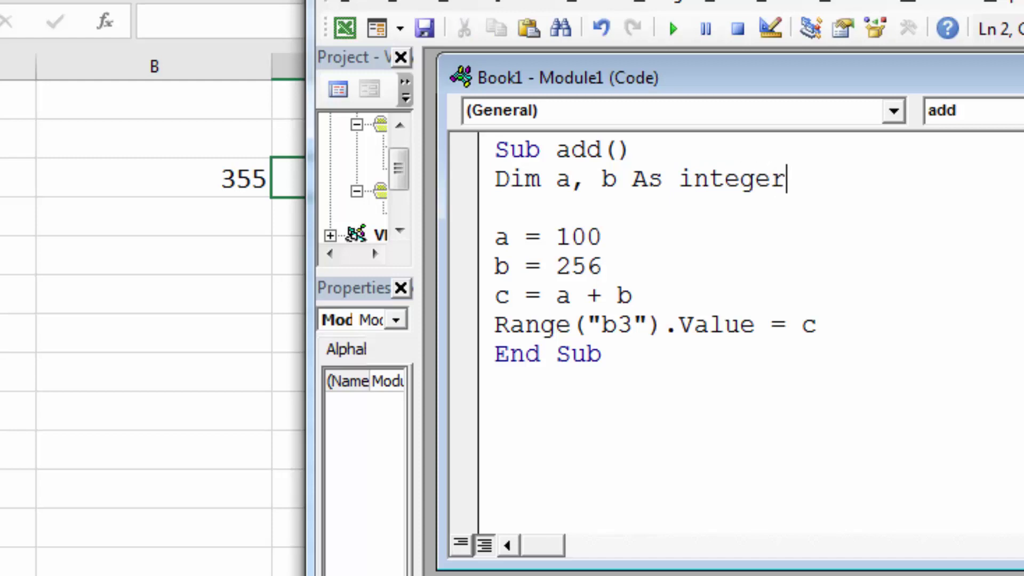
key("Down")
left_click(678, 35)
- Add a new Sub mult() below add containing the line c = a * b
left_click(628, 367)
key("Return")
type("Sumb")
key("BackSpace")
key("BackSpace")
type("b mult")
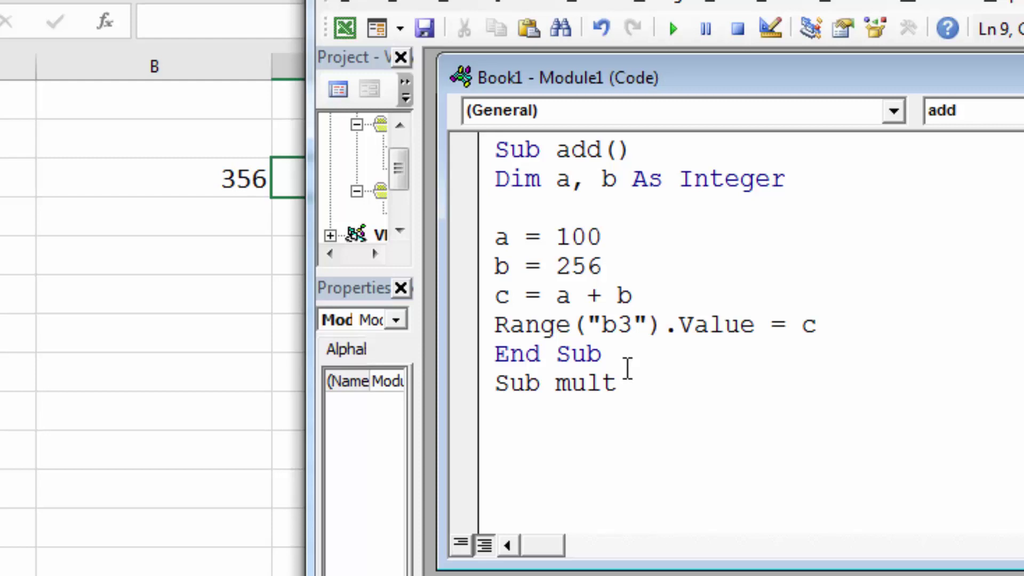
key("Return")
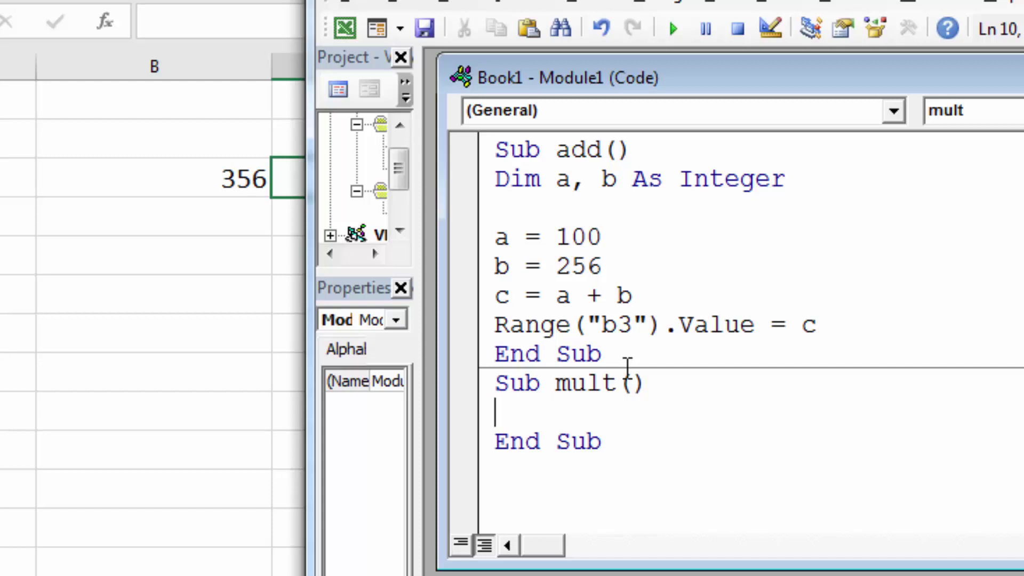
type("c")
type("=a*b")
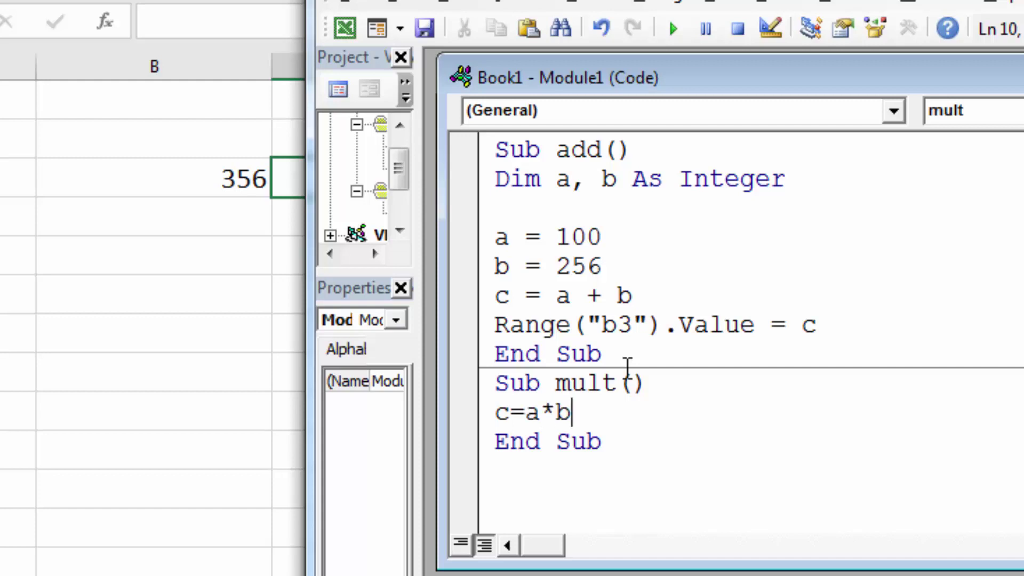
key("Return")
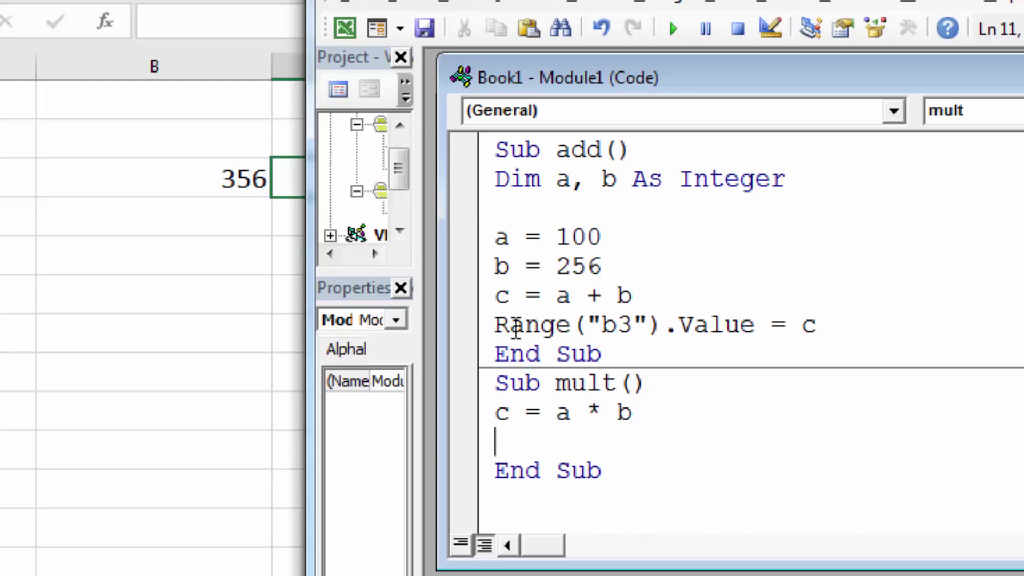
- Copy add's Range("b3").Value = c line into mult and change b3 to b4
left_click_drag(496, 325, 828, 326)
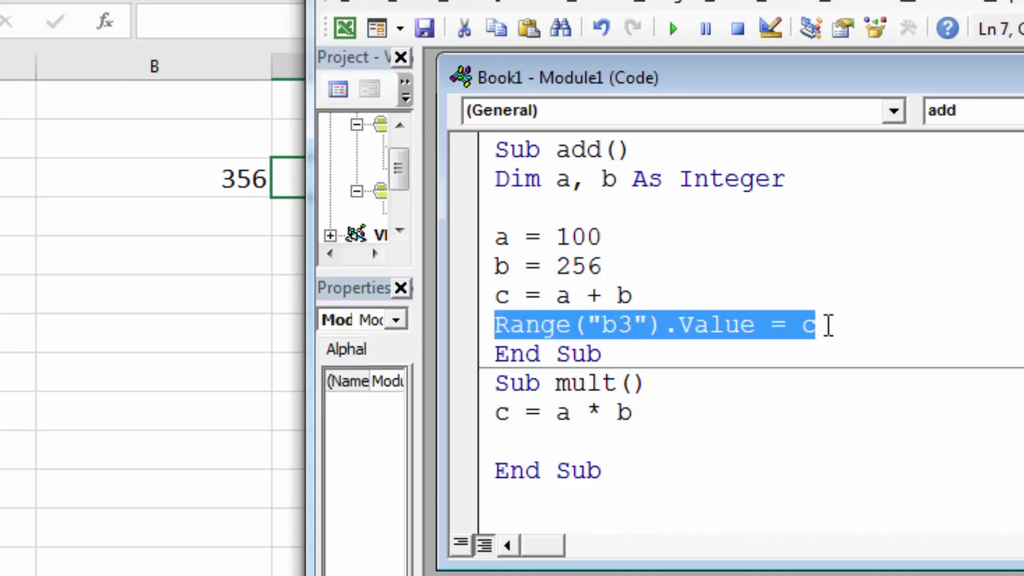
key("ctrl+c")
left_click(516, 436)
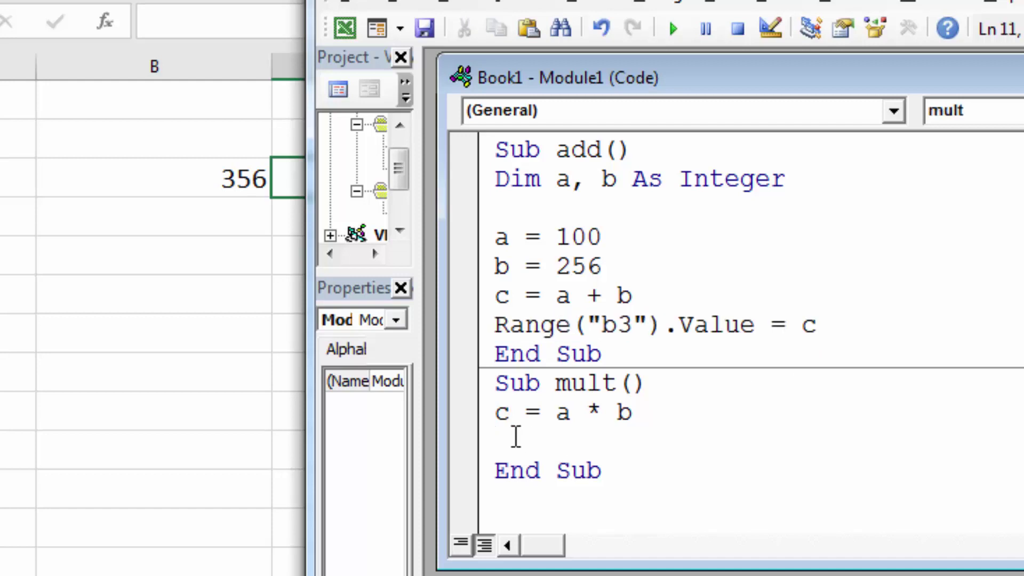
key("ctrl+v")
left_click(632, 443)
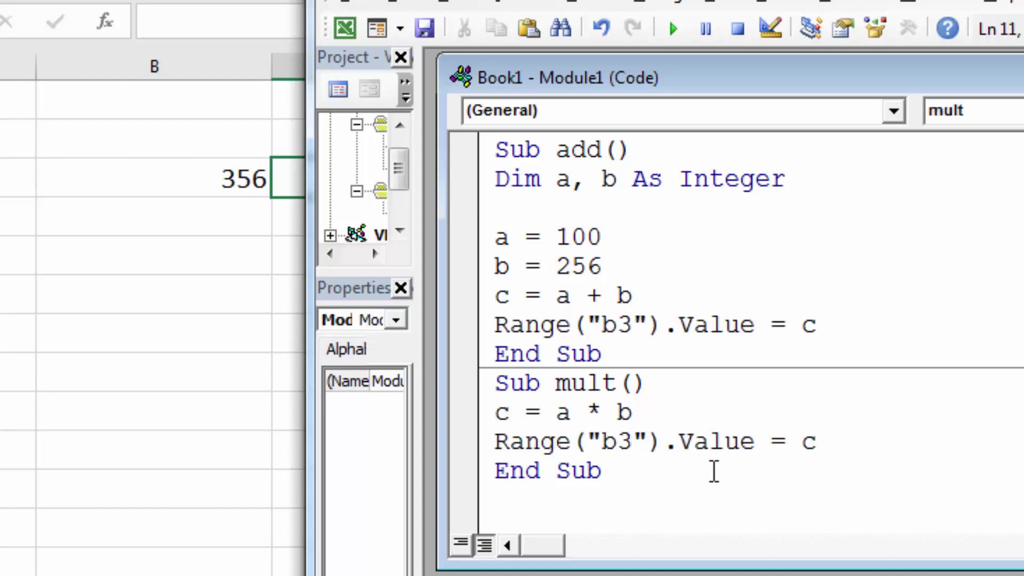
key("BackSpace")
type("4")
- Change b from 256 to 200 in add, then run add and mult
left_click(604, 265)
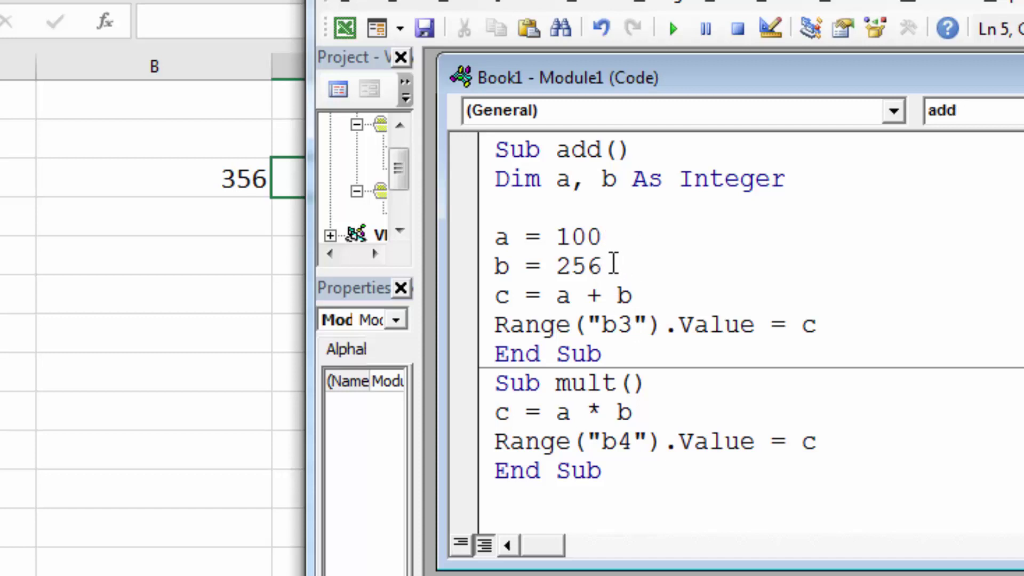
key("BackSpace")
key("BackSpace")
key("BackSpace")
type("200")
left_click(621, 249)
left_click(672, 30)
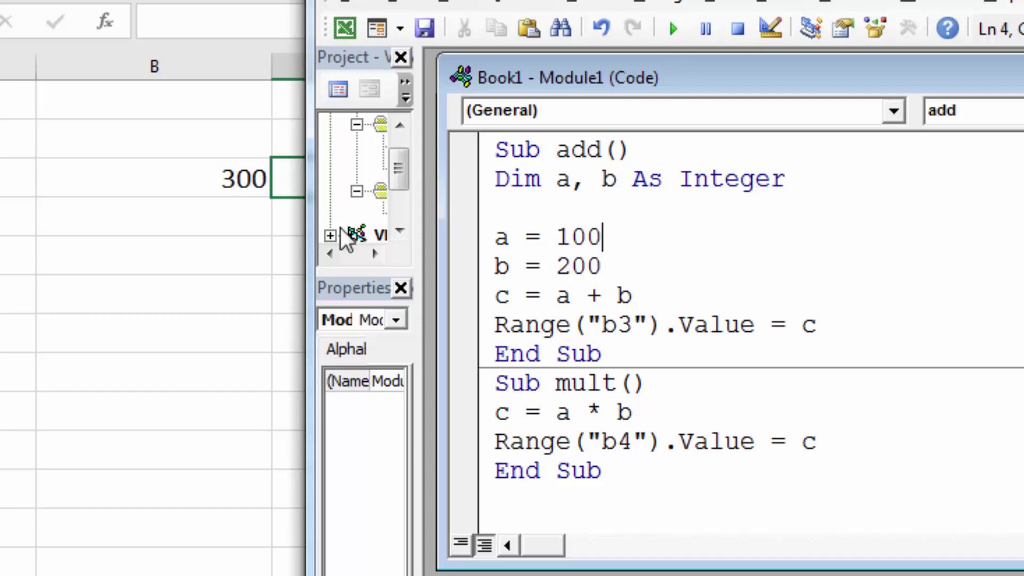
left_click(816, 441)
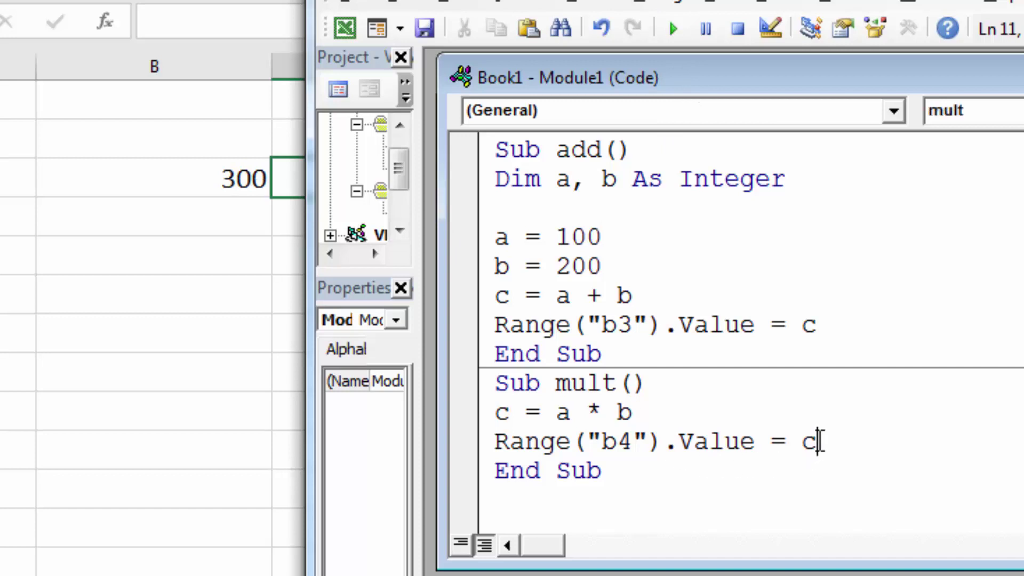
left_click(673, 30)
- Review the Dim declaration in add and the multiplication line in mult
left_click(634, 415)
left_click_drag(540, 179, 617, 296)
left_click_drag(496, 179, 760, 178)
left_click(811, 190)
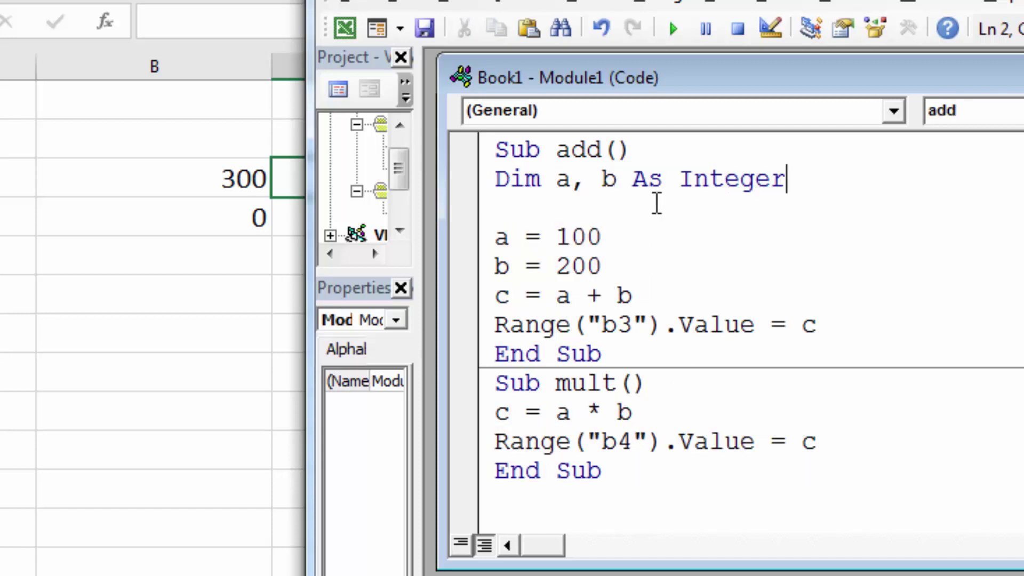
left_click(555, 421)
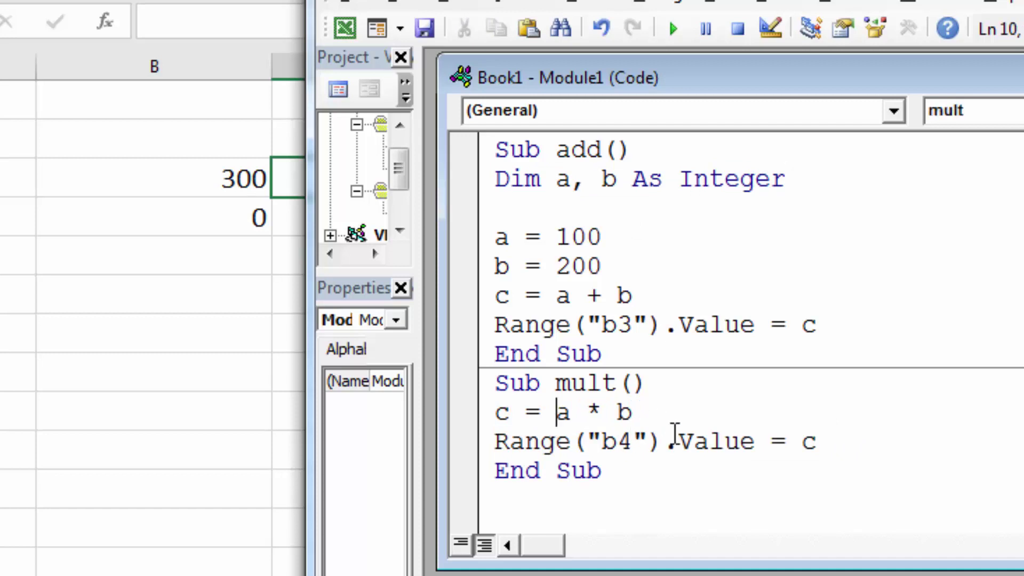
left_click(642, 181)
left_click(639, 469)
- Move the Dim a, b As Integer line out of add to the top of the module
left_click_drag(785, 180, 493, 186)
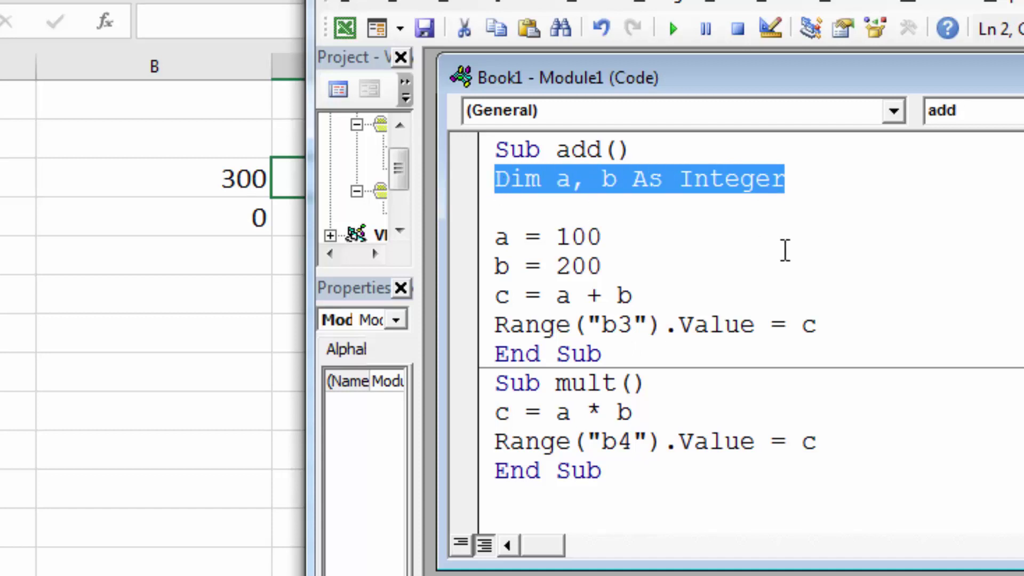
key("Delete")
key("Up")
key("Return")
key("Up")
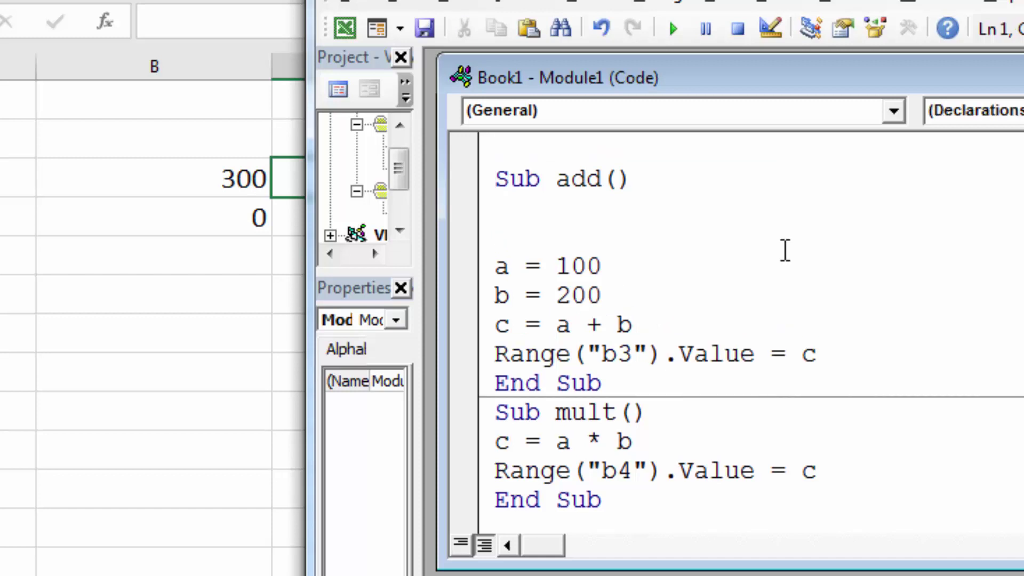
key("ctrl+v")
key("Return")
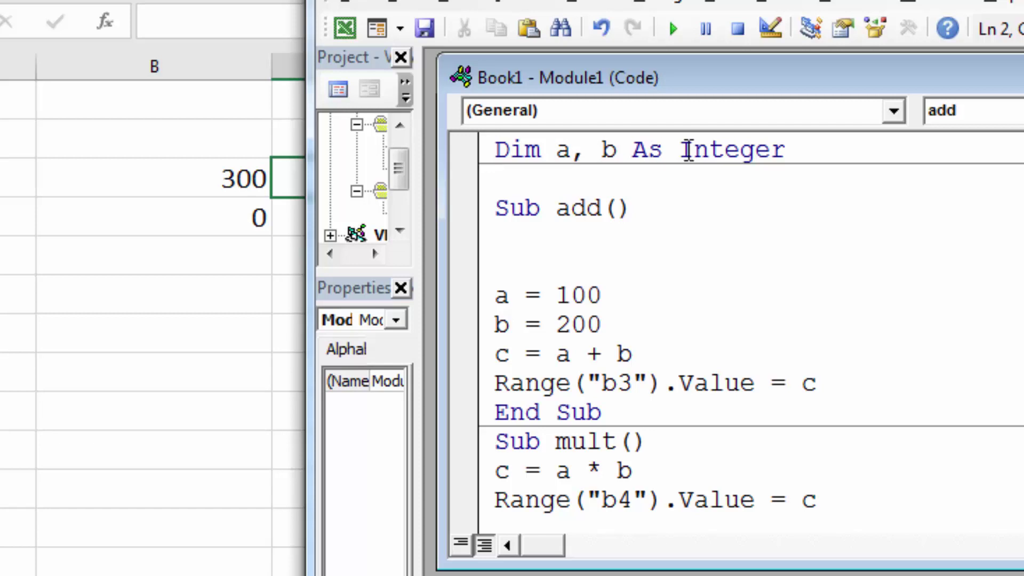
left_click(798, 149)
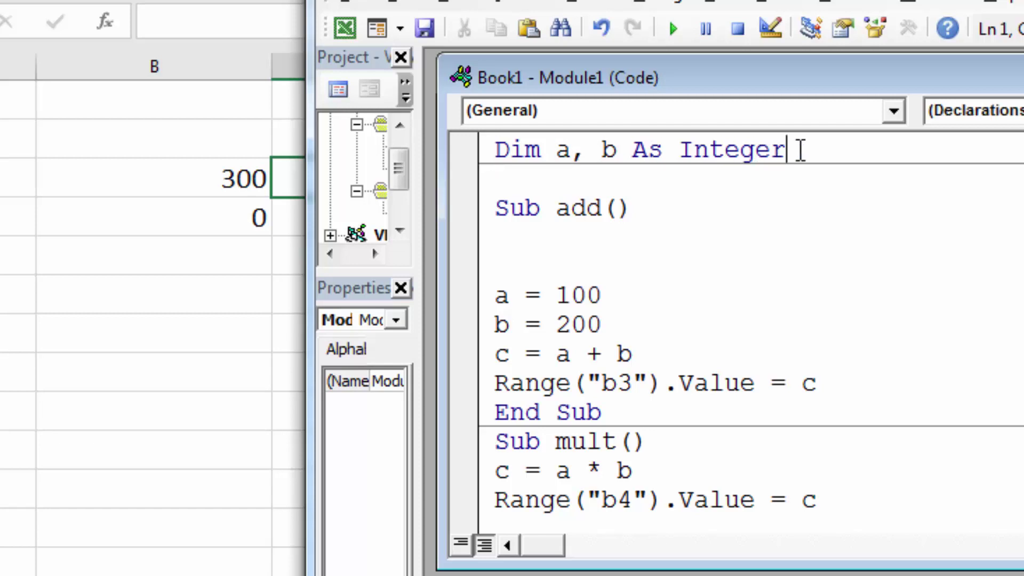
- Remove the leftover empty line under Sub add() and check both procedures
left_click(692, 217)
scroll(694, 218, "down", 1)
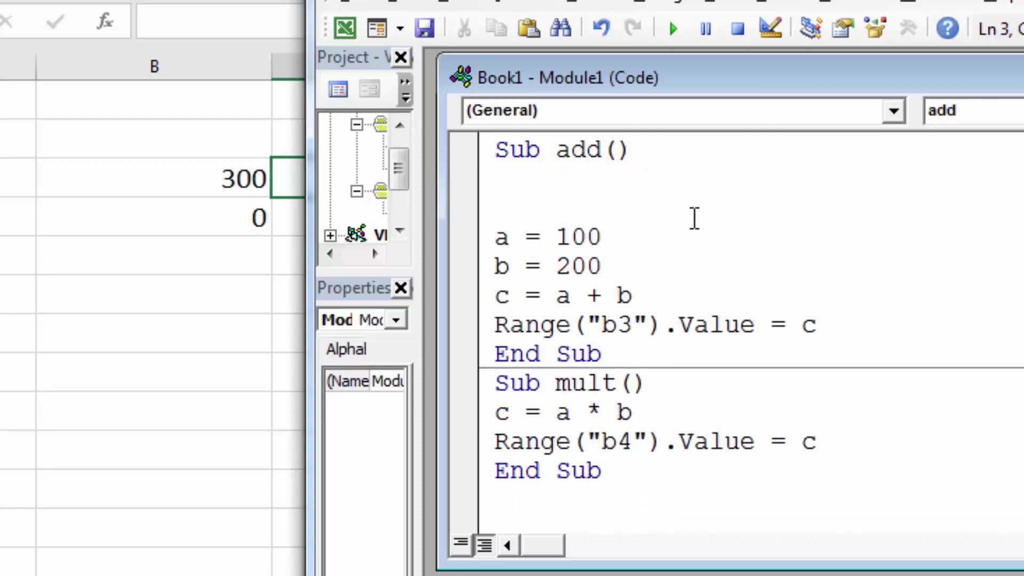
left_click(723, 402)
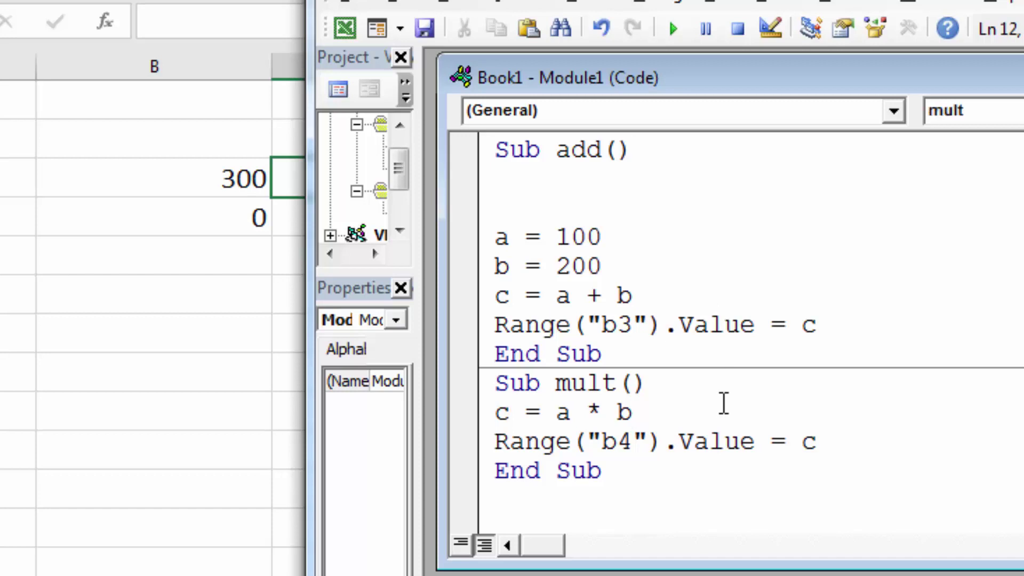
scroll(723, 402, "up", 1)
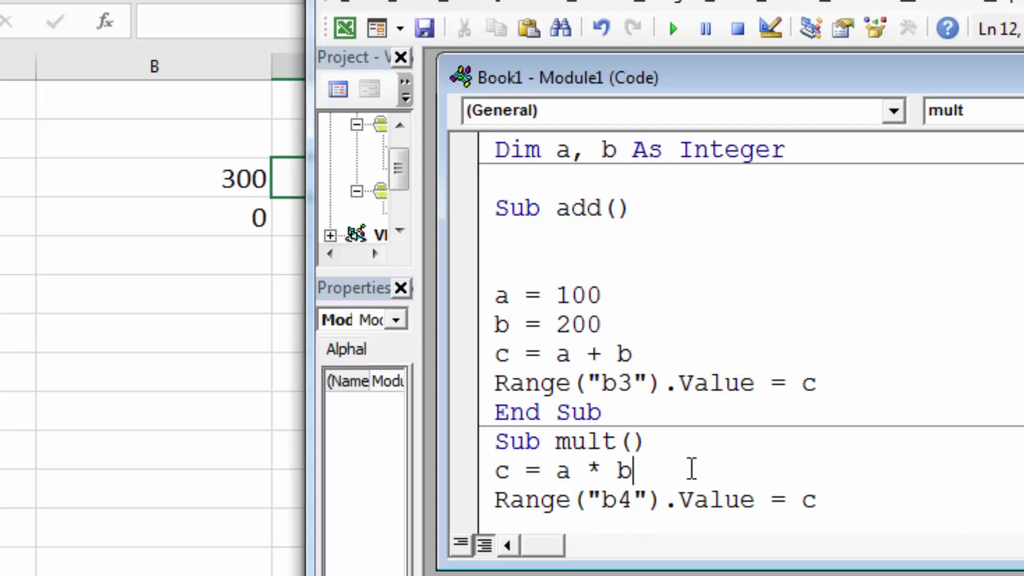
scroll(692, 467, "down", 1)
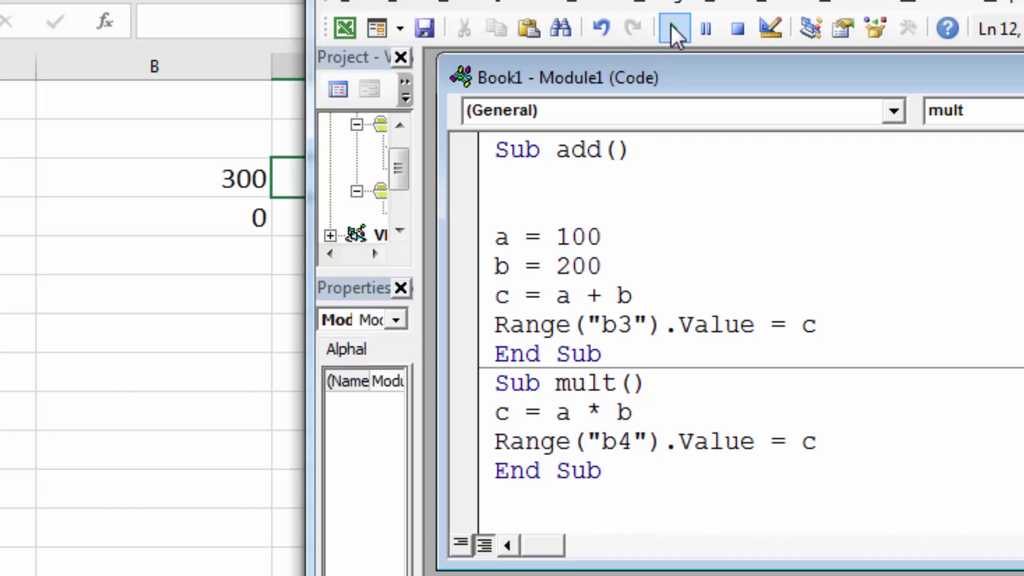
scroll(674, 423, "up", 1)
left_click(528, 245)
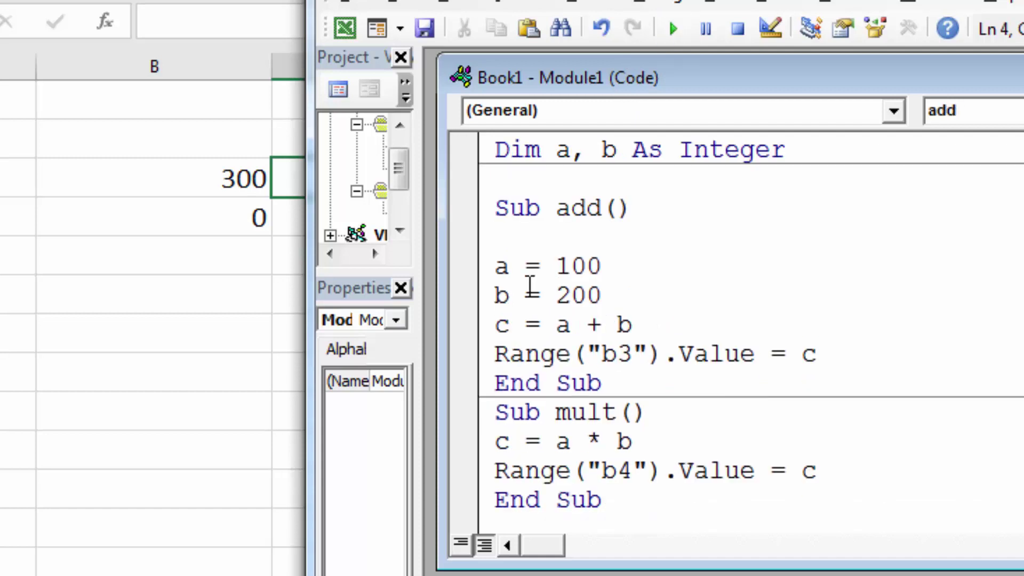
key("BackSpace")
left_click(685, 412)
left_click(589, 443)
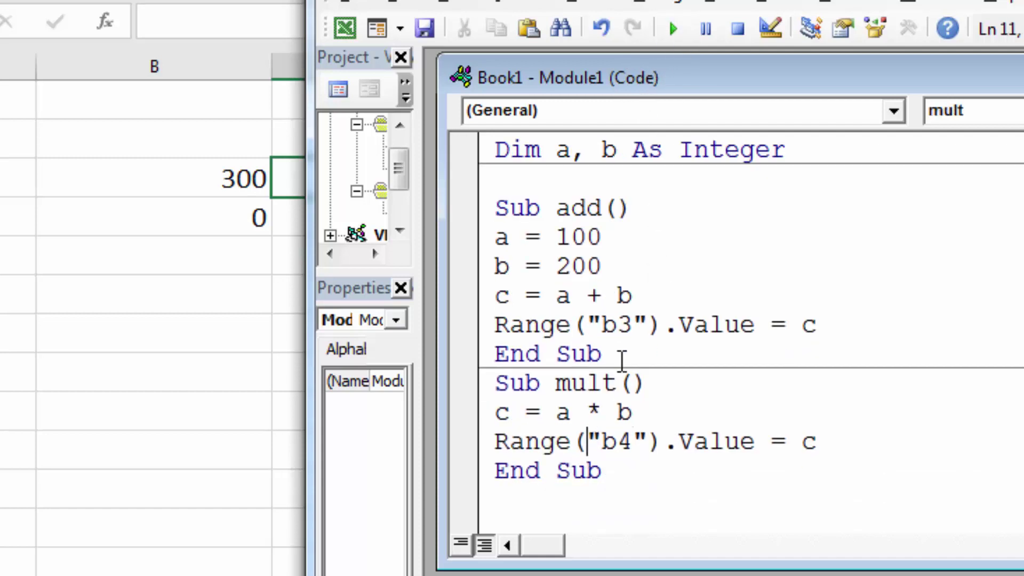
left_click(650, 441)
- Add c to the module-level declaration so it reads Dim a, b, c As Integer
left_click(622, 150)
type(",")
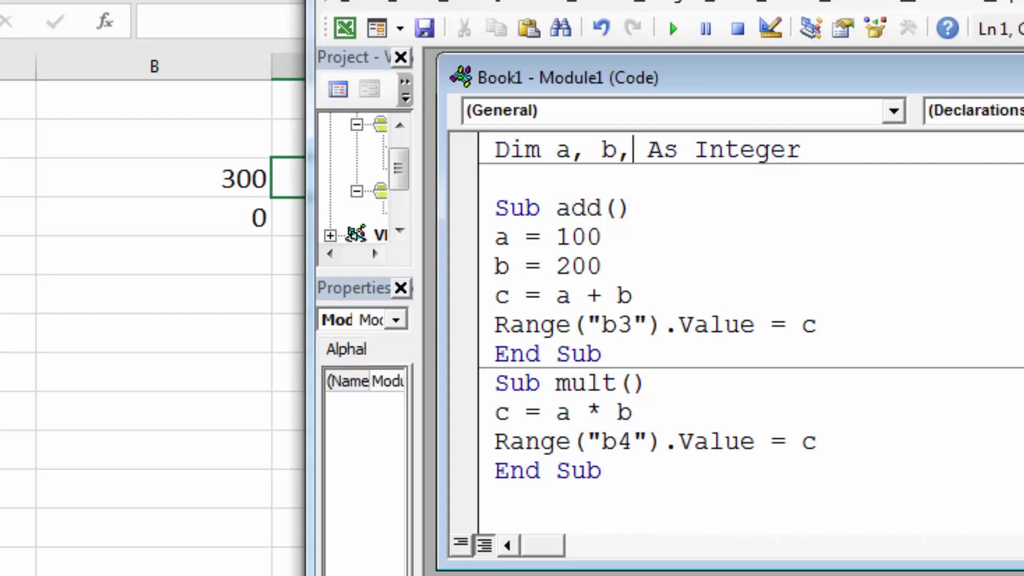
type("c")
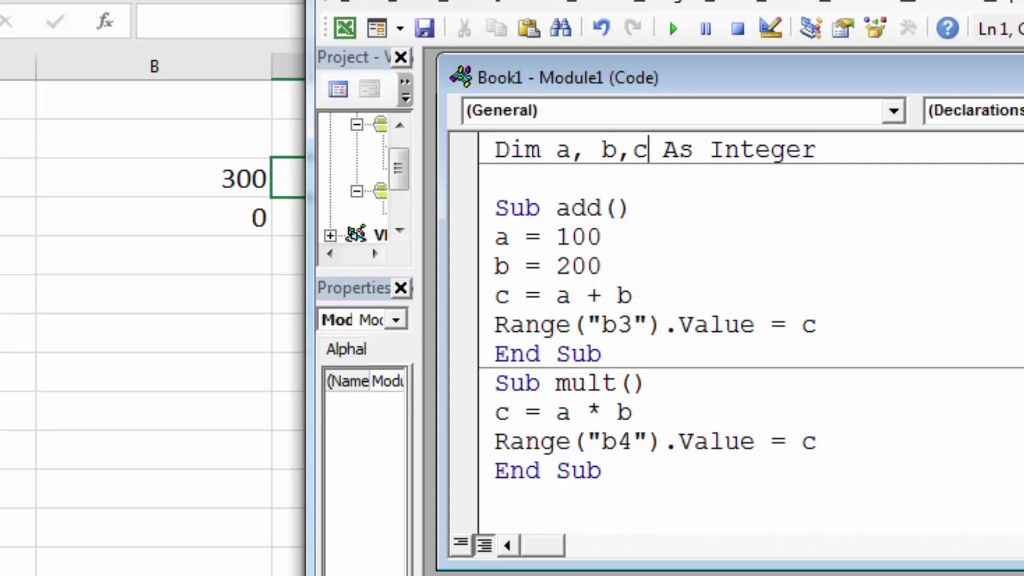
key("Left")
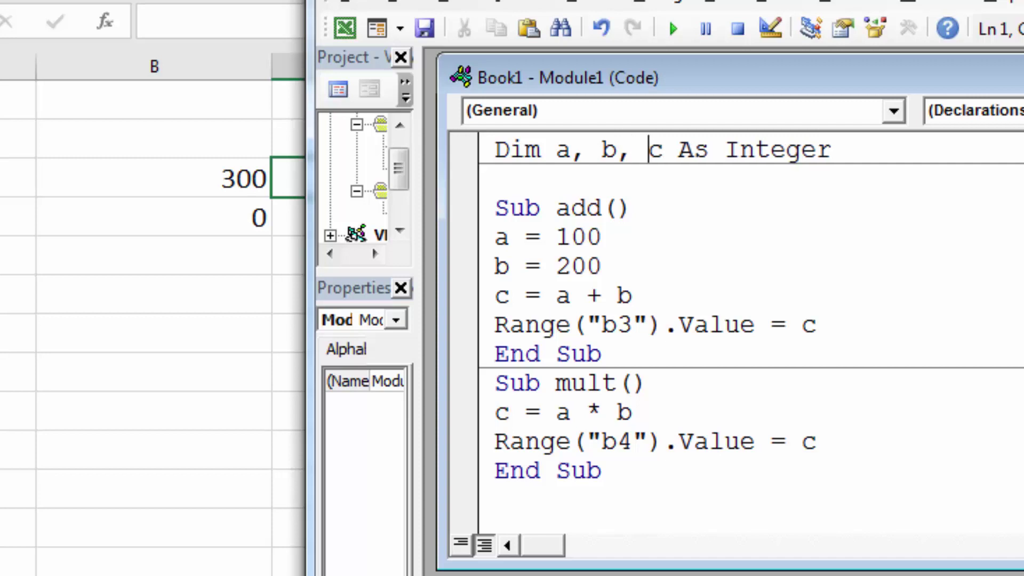
left_click(930, 246)
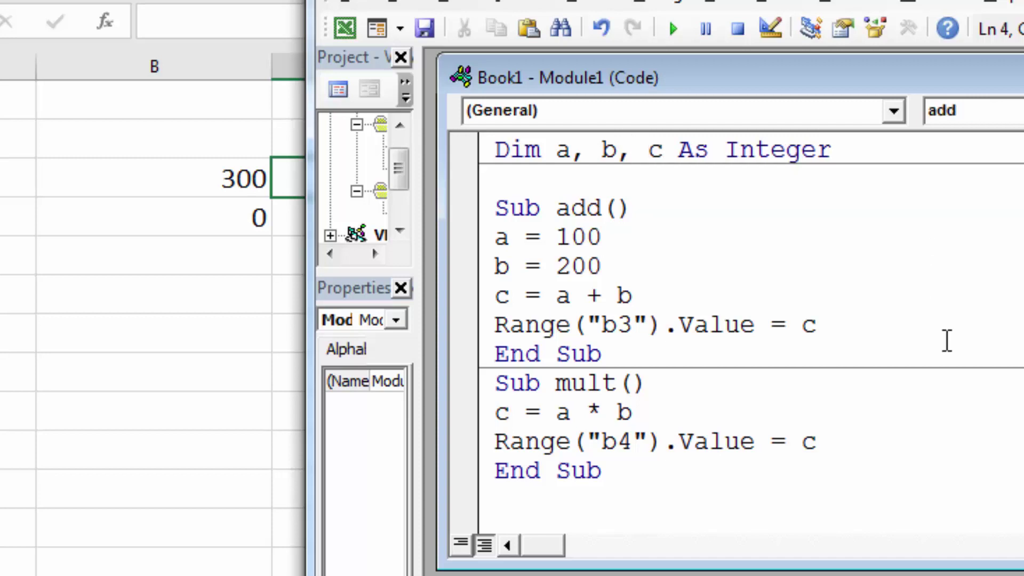
left_click(640, 266)
- Change b from 200 to 20, then run add and mult for 120 and 2000
key("BackSpace")
left_click(672, 30)
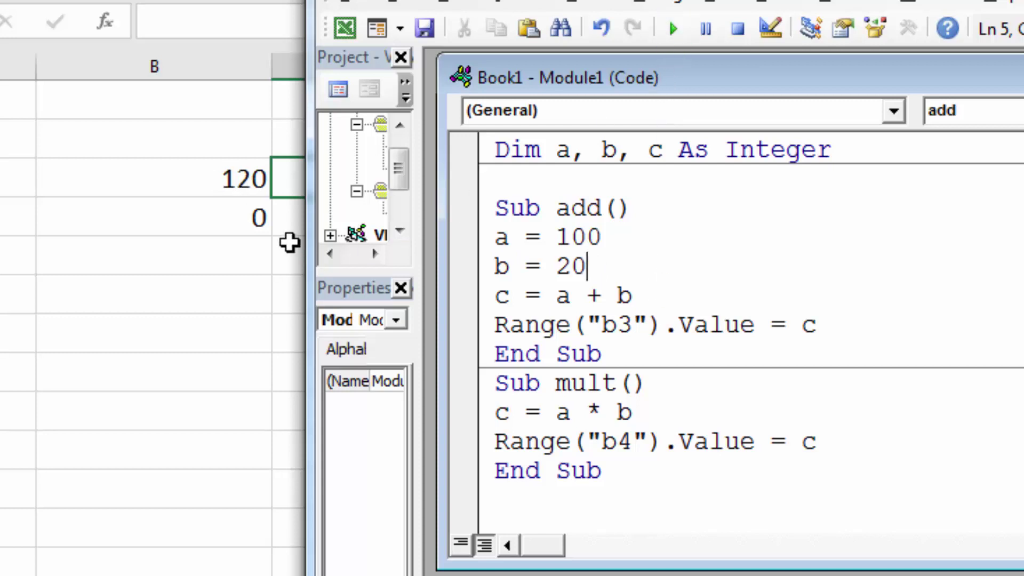
left_click(636, 418)
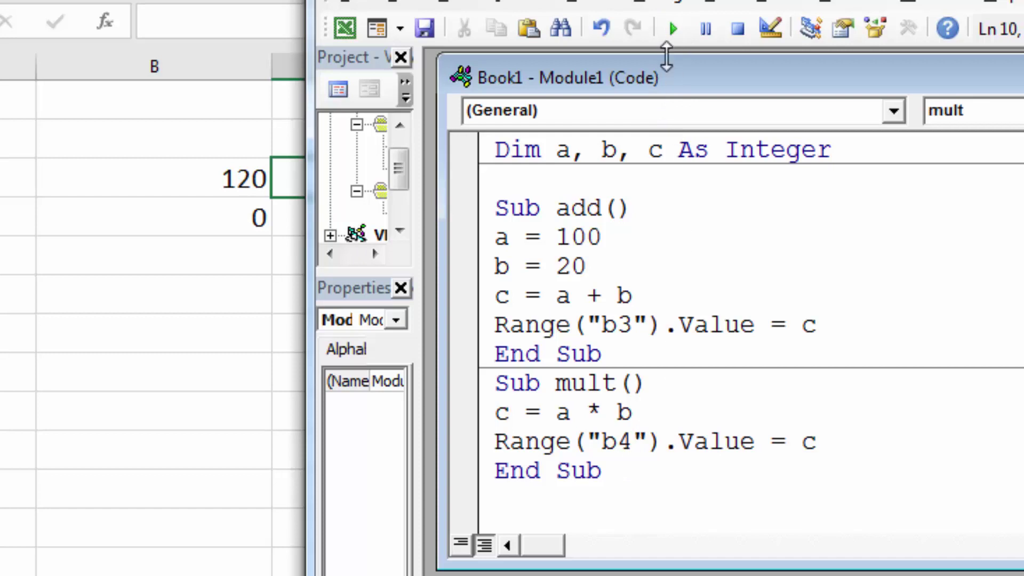
left_click(670, 31)
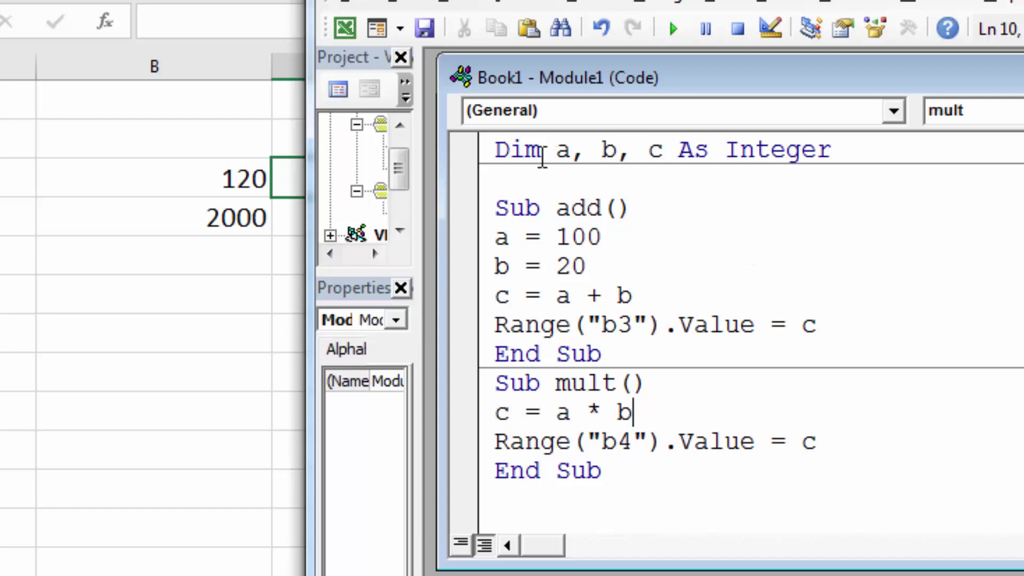
- Point out the module-level declaration, the value 20, and mult's multiplication line
left_click(541, 150)
left_click(570, 266)
left_click(644, 413)
left_click(653, 221)
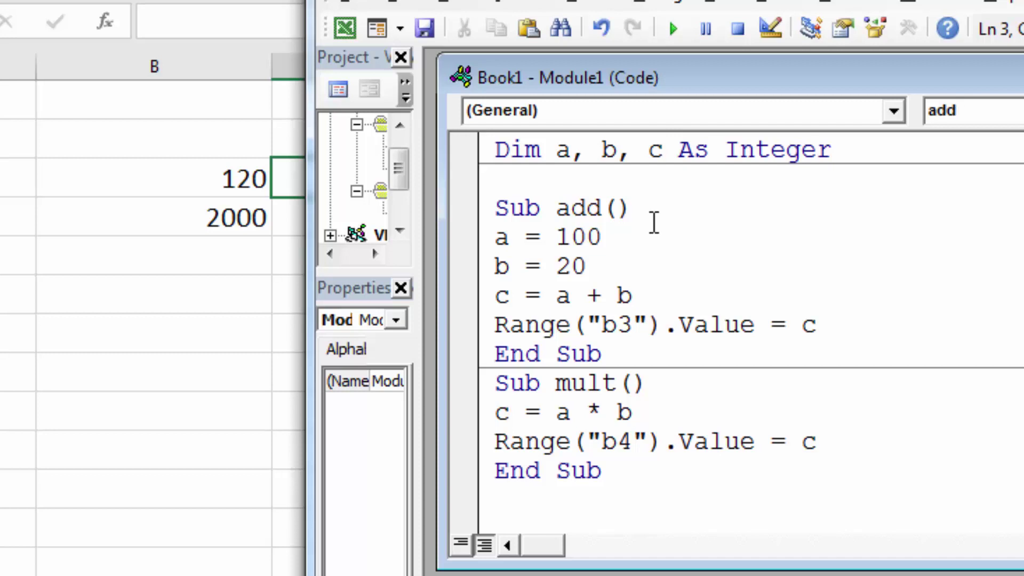